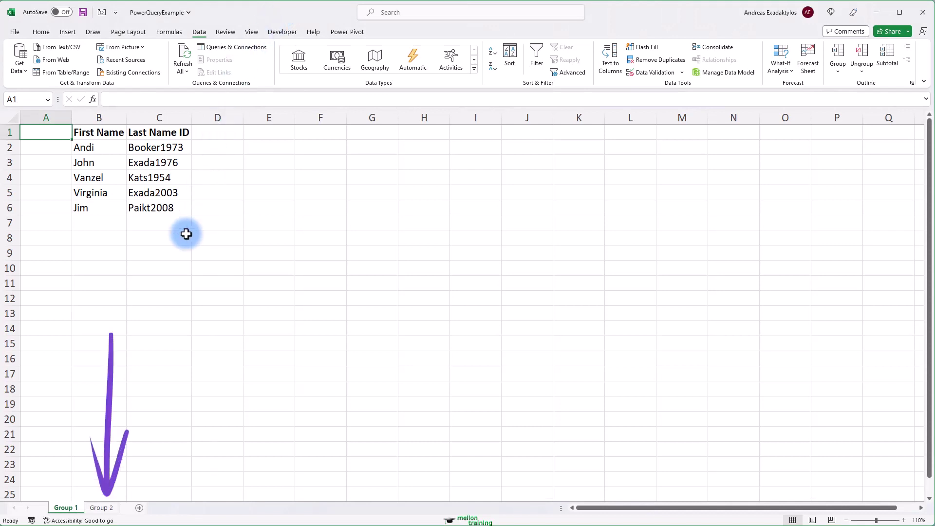
Step: Switch to the Group 2 sheet to see its three students and last-name IDs
{"action": "left_click", "coordinate": [101, 508]}
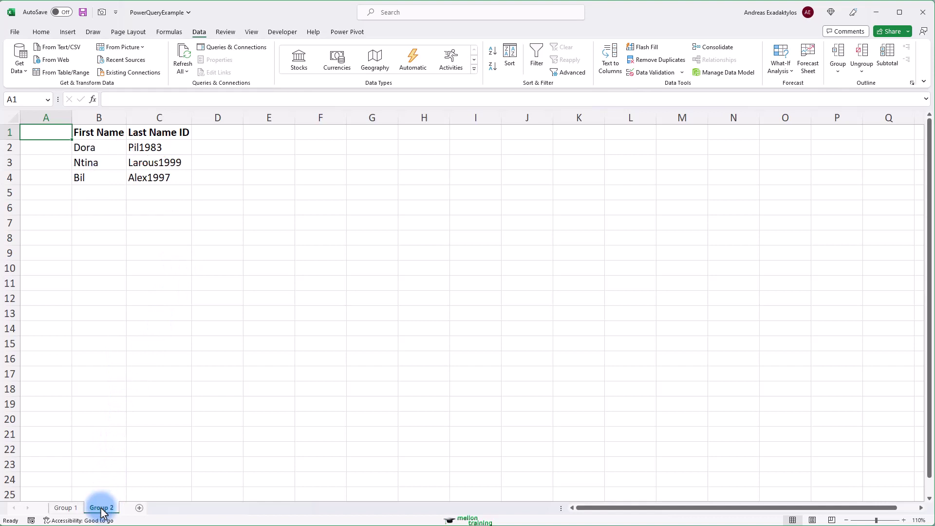
Step: Return to the Group 1 sheet listing the five students
{"action": "left_click", "coordinate": [68, 509]}
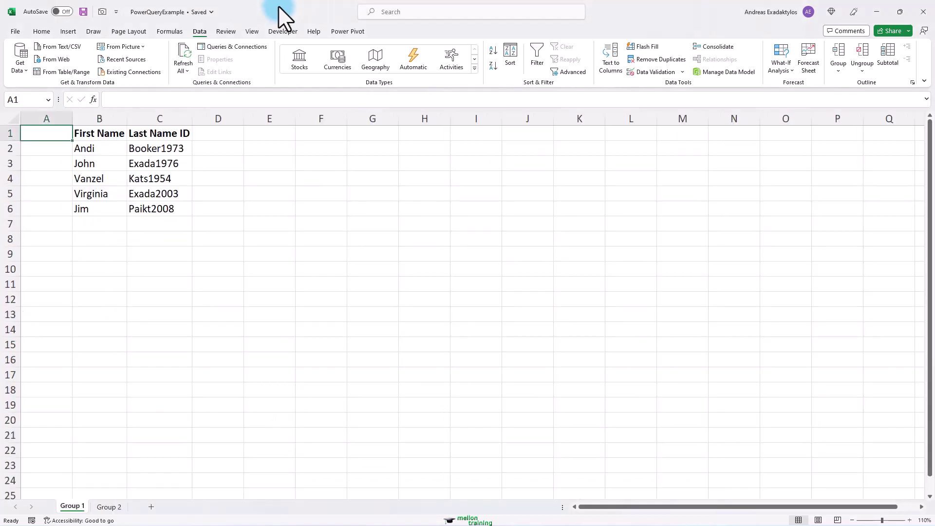
Step: Close the PowerQueryExample workbook and choose Get Data from an Excel workbook
{"action": "left_click", "coordinate": [923, 12]}
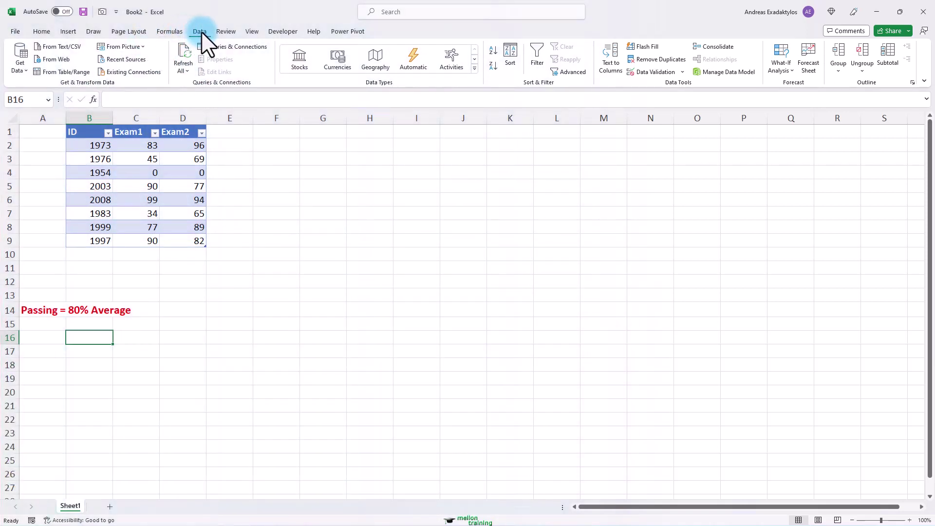
{"action": "left_click", "coordinate": [21, 65]}
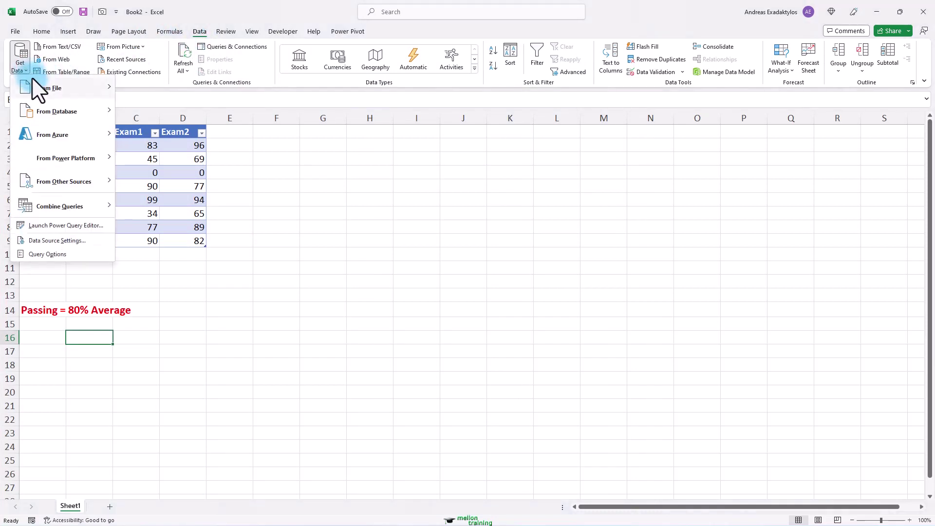
{"action": "left_click", "coordinate": [58, 85]}
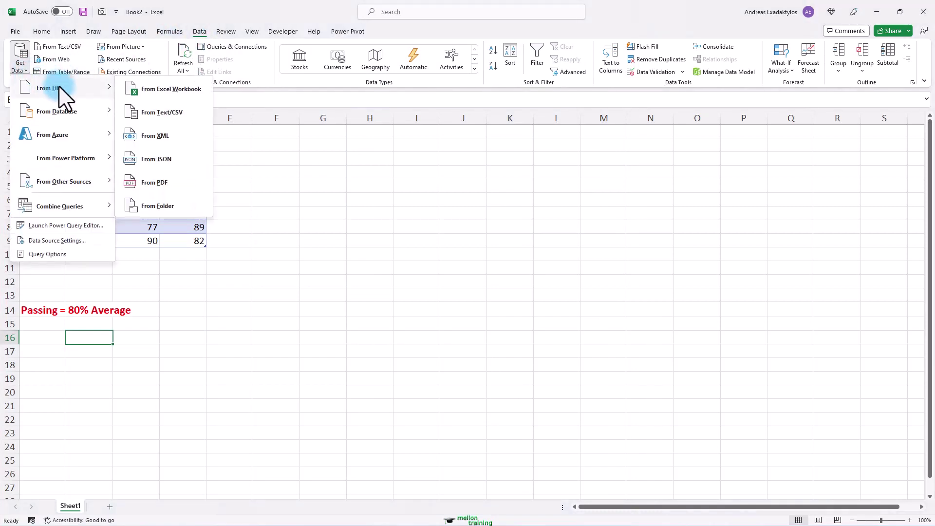
{"action": "left_click", "coordinate": [196, 91]}
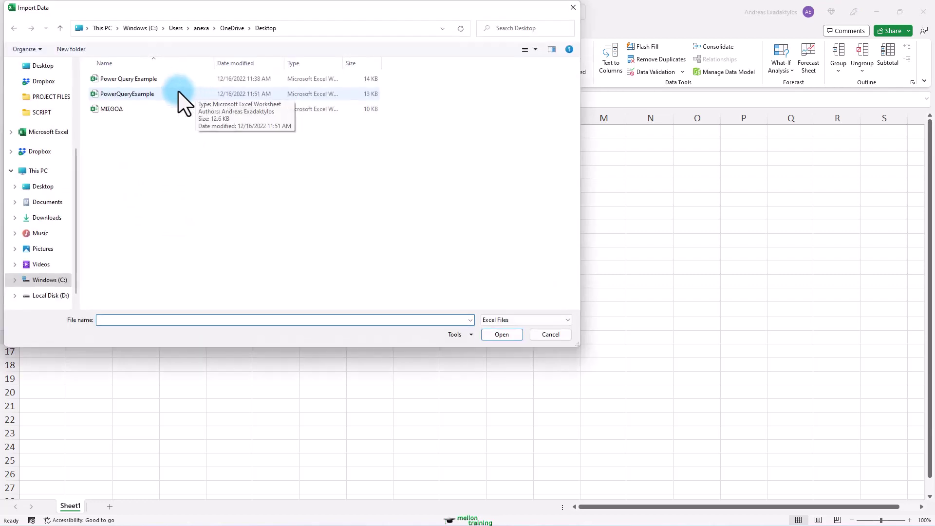
Step: Open PowerQueryExample, preview Group 1 and Group 2, and select the whole file
{"action": "double_click", "coordinate": [142, 94]}
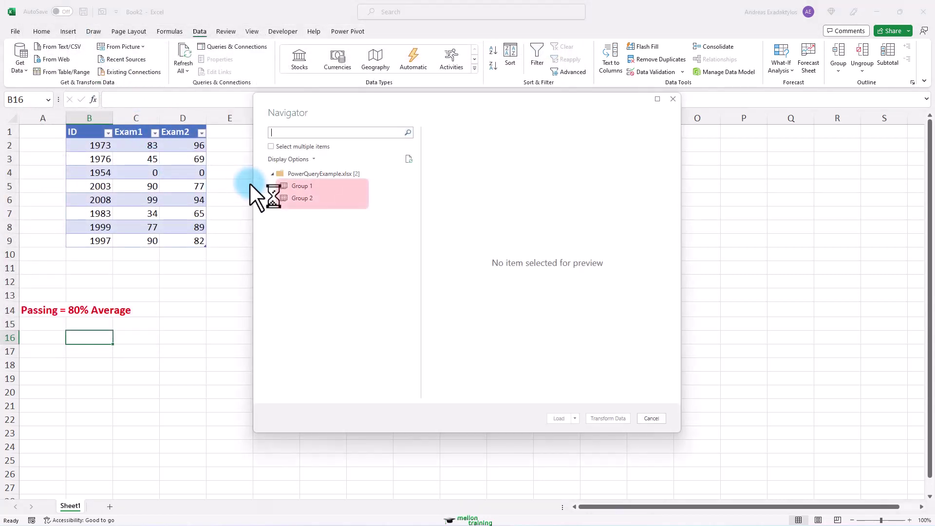
{"action": "left_click", "coordinate": [310, 189]}
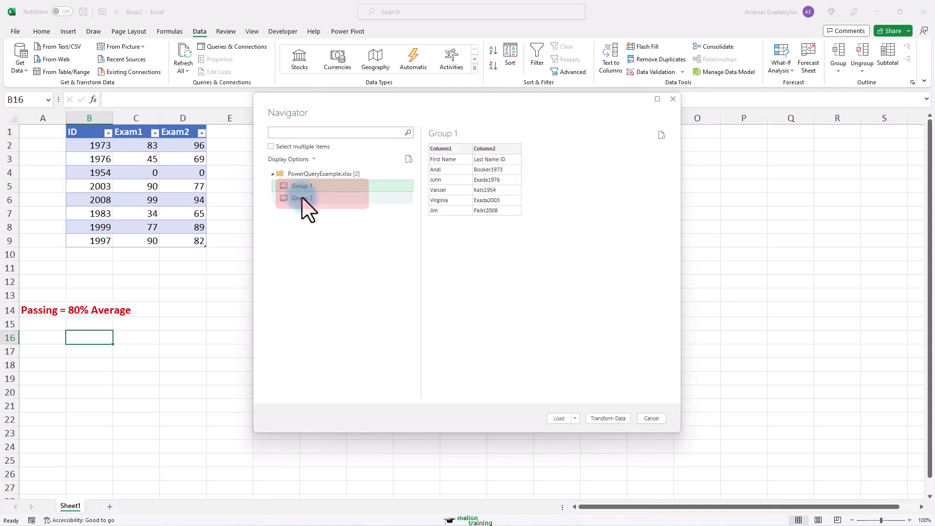
{"action": "left_click", "coordinate": [302, 197]}
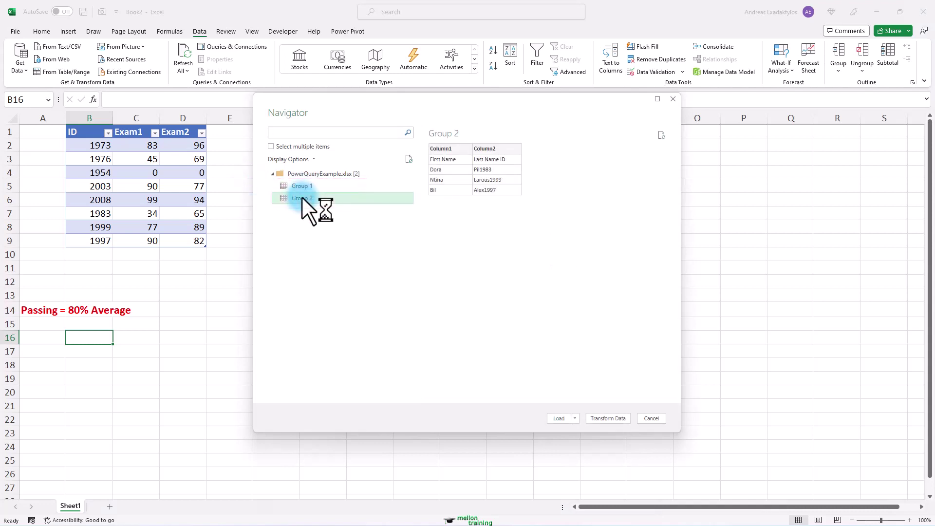
{"action": "left_click", "coordinate": [308, 174]}
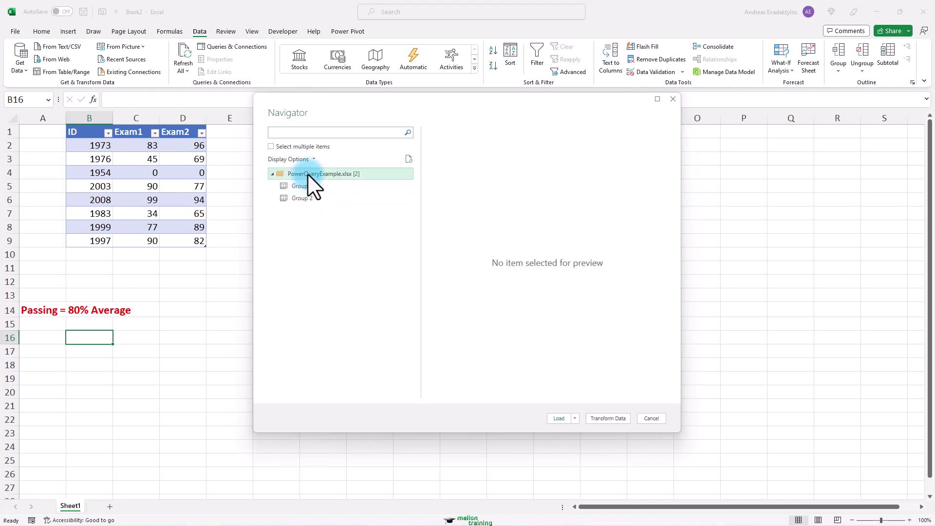
Step: Open the file in Power Query Editor and keep only the Name and Data columns
{"action": "left_click", "coordinate": [608, 417]}
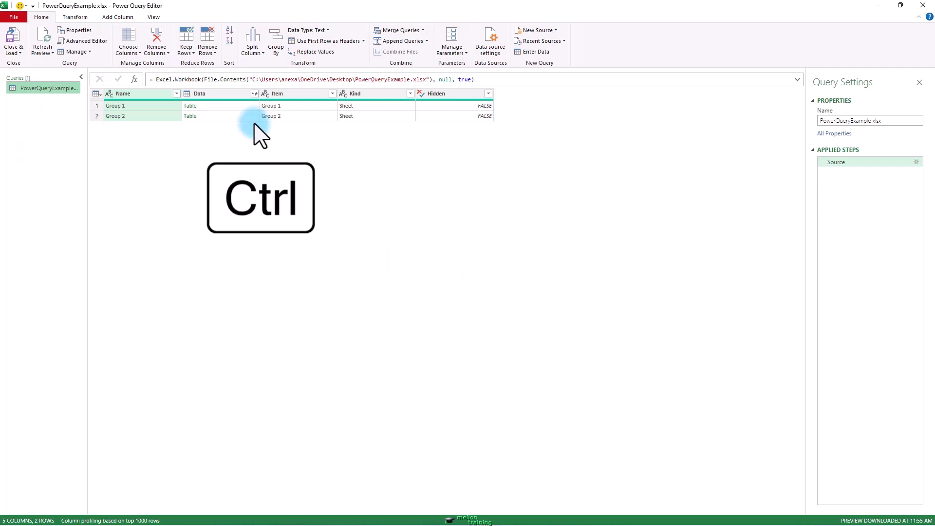
{"action": "left_click", "coordinate": [222, 94], "text": "ctrl"}
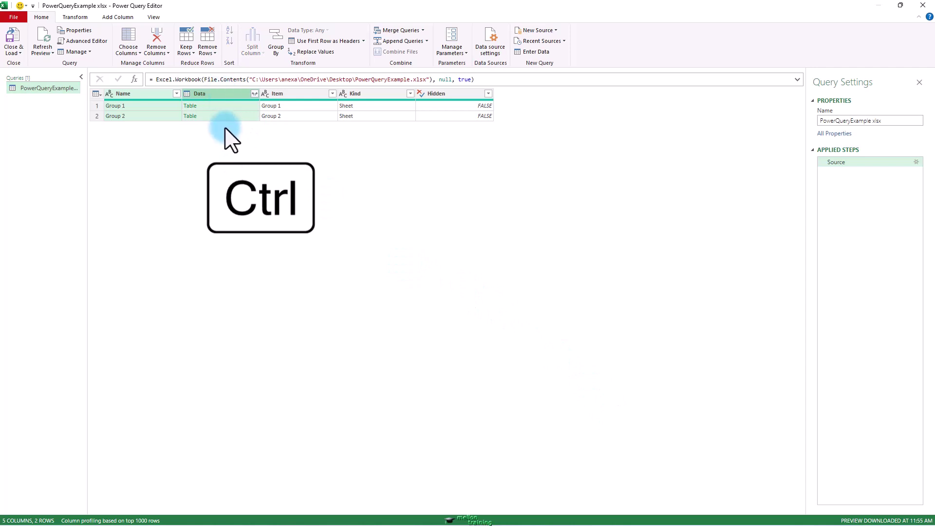
{"action": "right_click", "coordinate": [207, 93]}
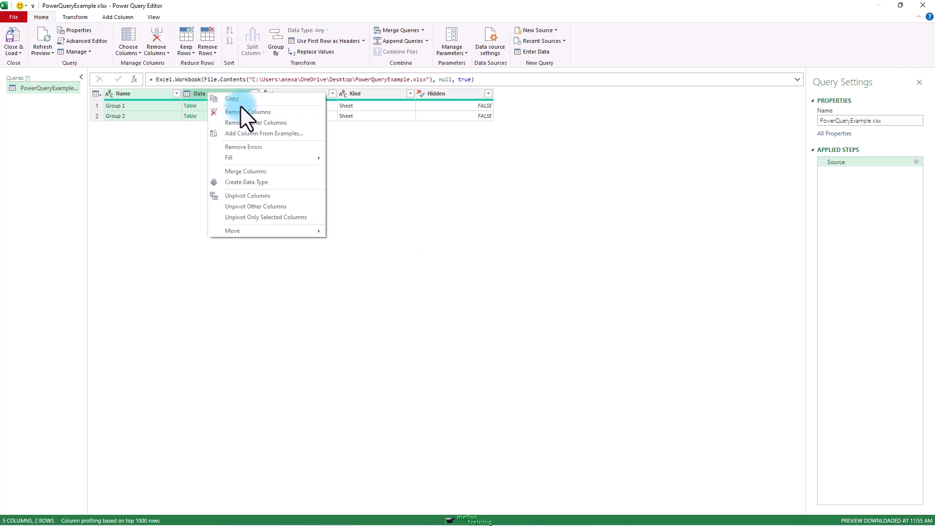
{"action": "left_click", "coordinate": [265, 123]}
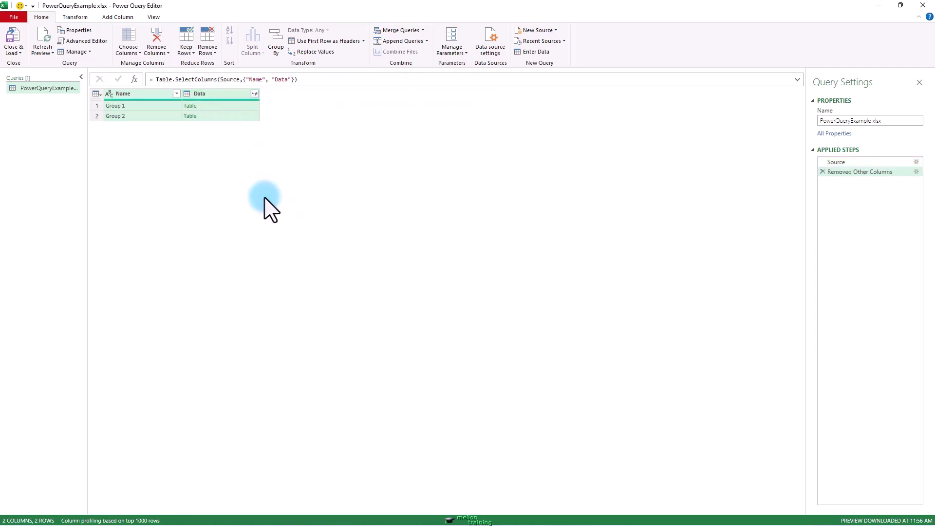
Step: Expand Data into Column1 and Column2 without the Data prefix
{"action": "left_click", "coordinate": [254, 94]}
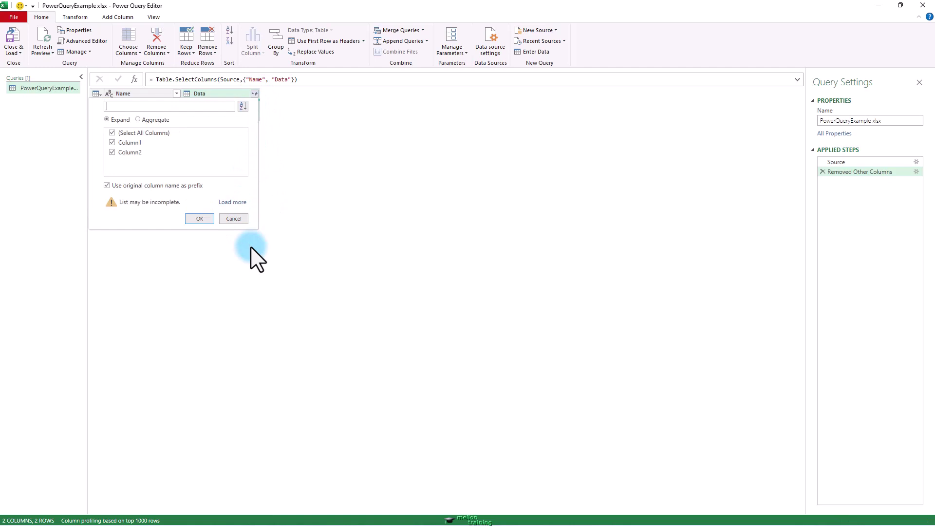
{"action": "left_click", "coordinate": [107, 186]}
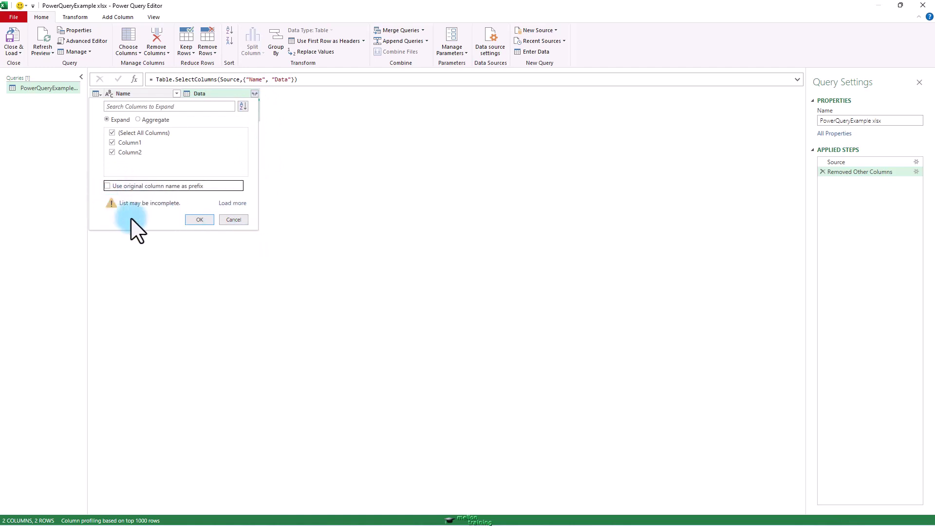
{"action": "left_click", "coordinate": [199, 220]}
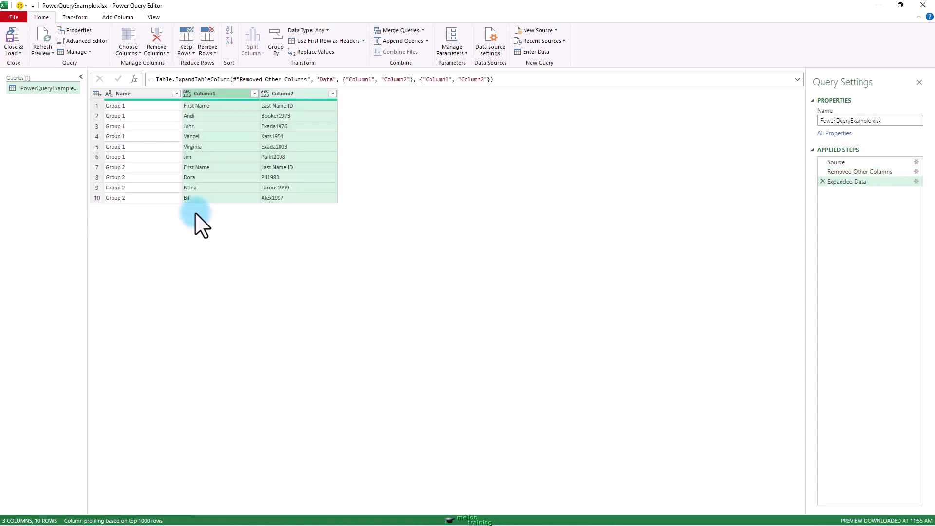
Step: Rename the columns to Group, First Name and Last Name
{"action": "double_click", "coordinate": [124, 94]}
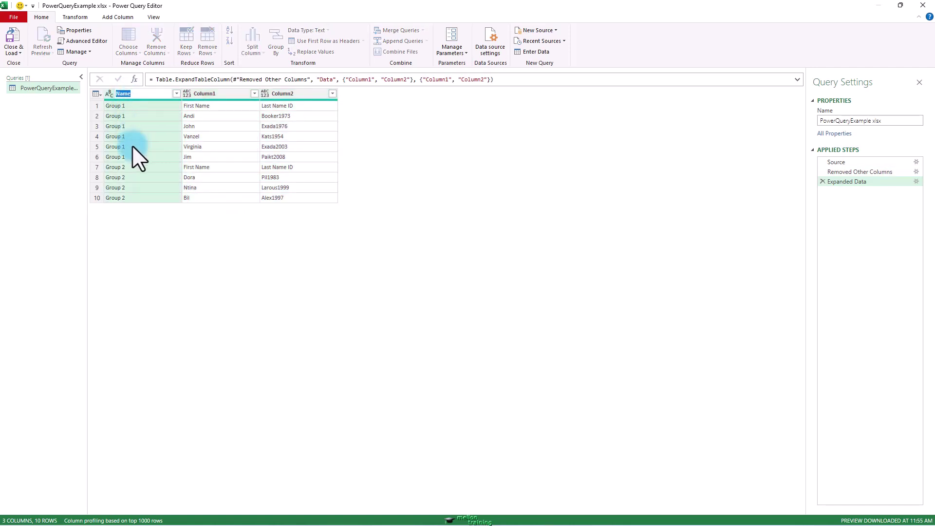
{"action": "type", "text": "Group"}
{"action": "key", "text": "Return"}
{"action": "left_click", "coordinate": [209, 92]}
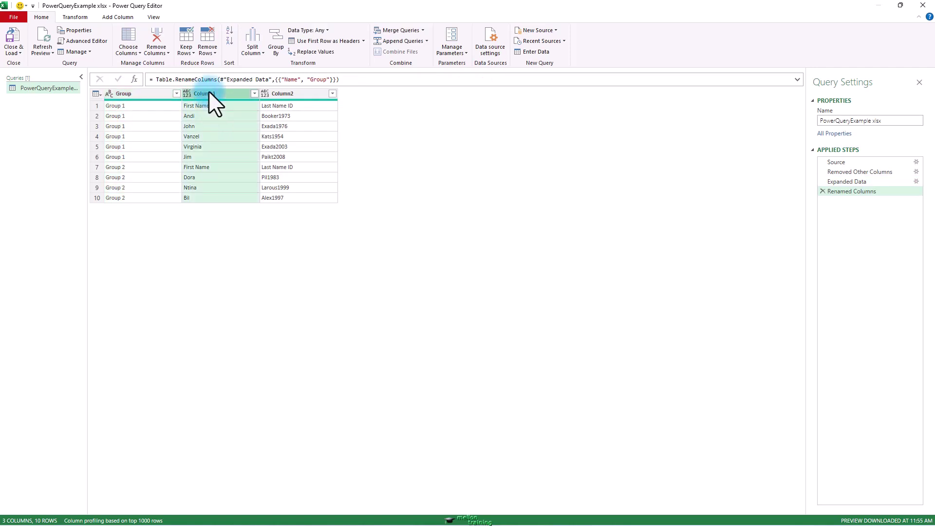
{"action": "double_click", "coordinate": [209, 92]}
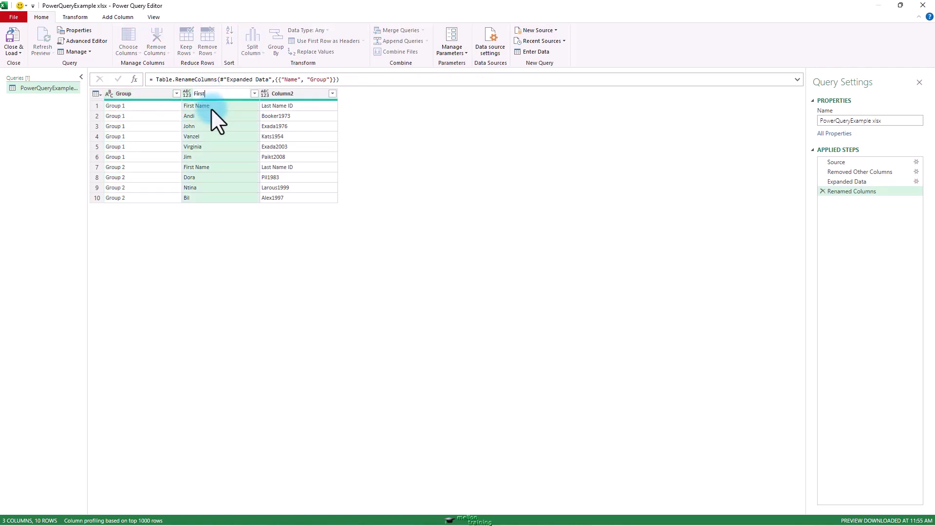
{"action": "key", "text": "Return"}
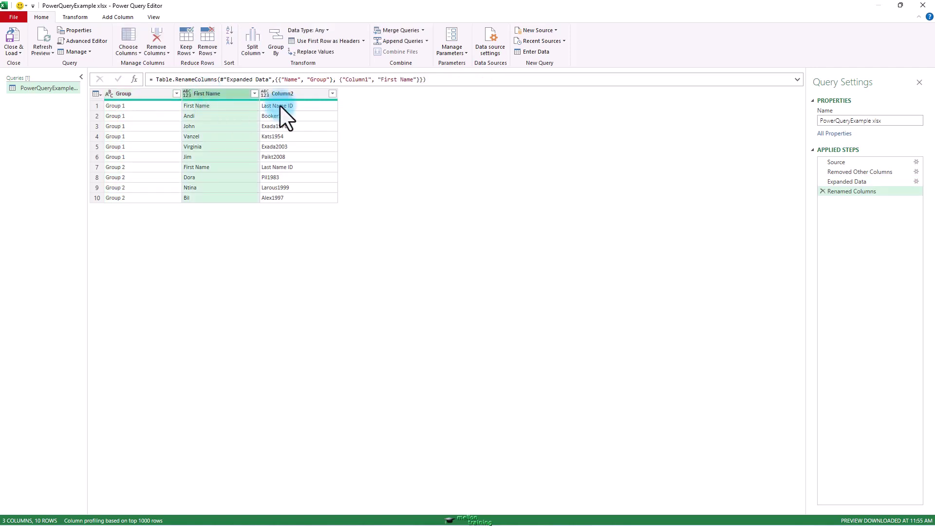
{"action": "left_click", "coordinate": [291, 93]}
{"action": "double_click", "coordinate": [292, 94]}
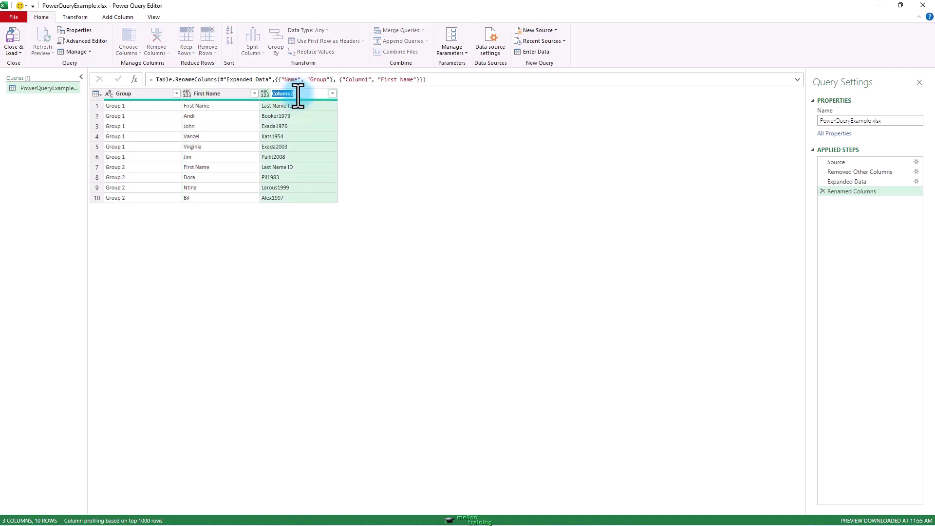
{"action": "type", "text": "Last Name"}
{"action": "key", "text": "Return"}
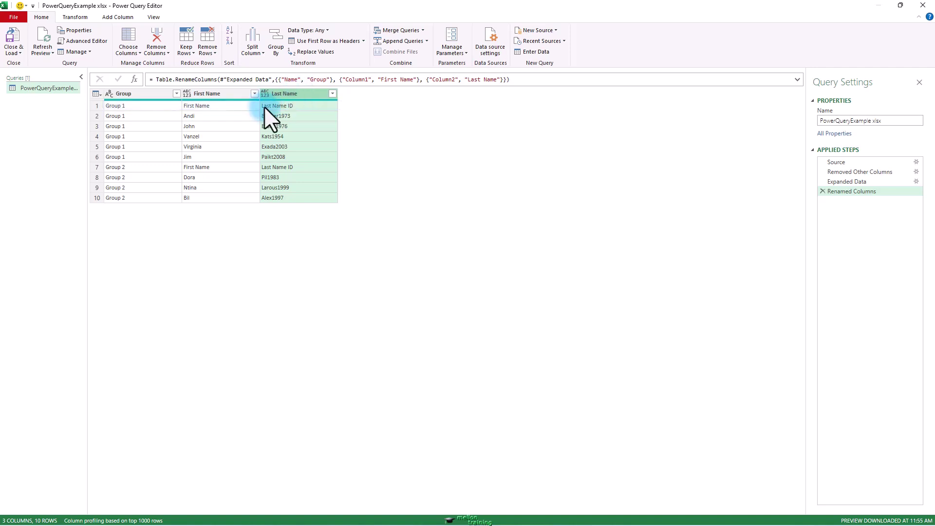
Step: Filter out the repeated 'First Name' header row so 8 students remain
{"action": "left_click", "coordinate": [254, 93]}
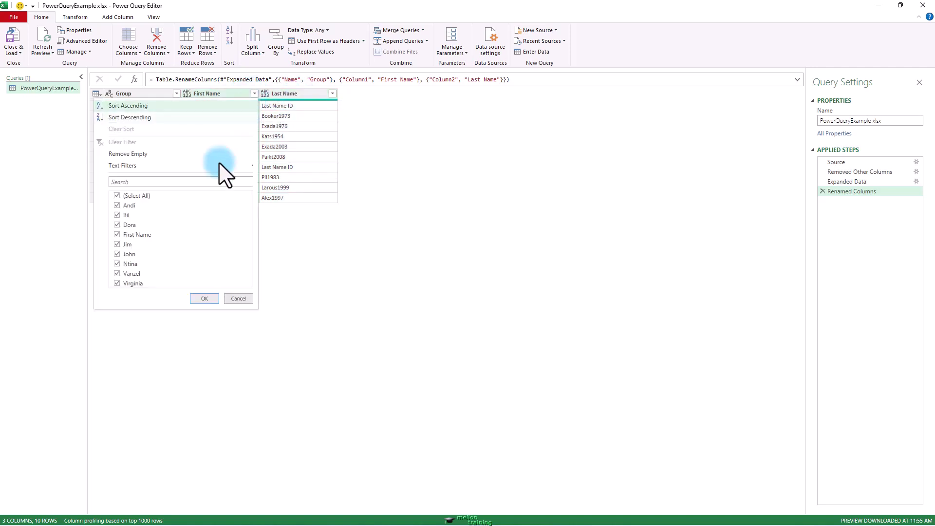
{"action": "left_click", "coordinate": [118, 235]}
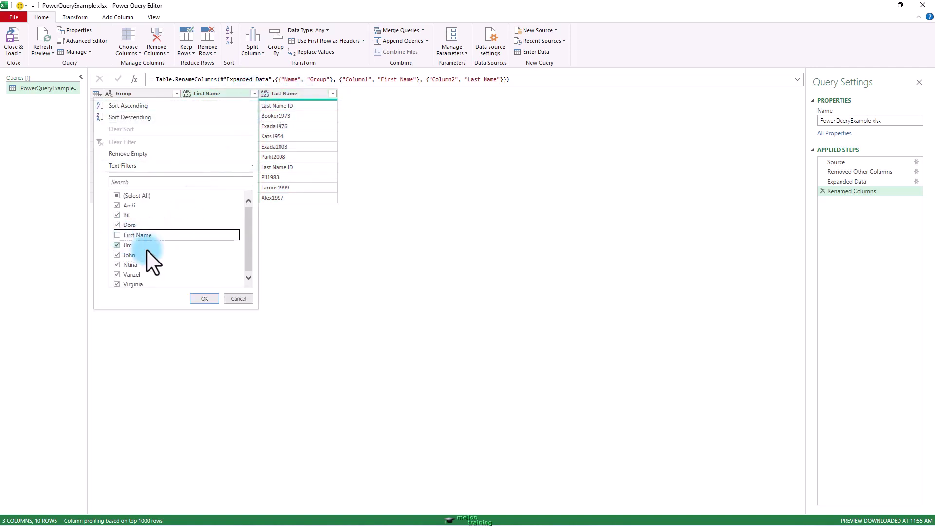
{"action": "left_click", "coordinate": [203, 298]}
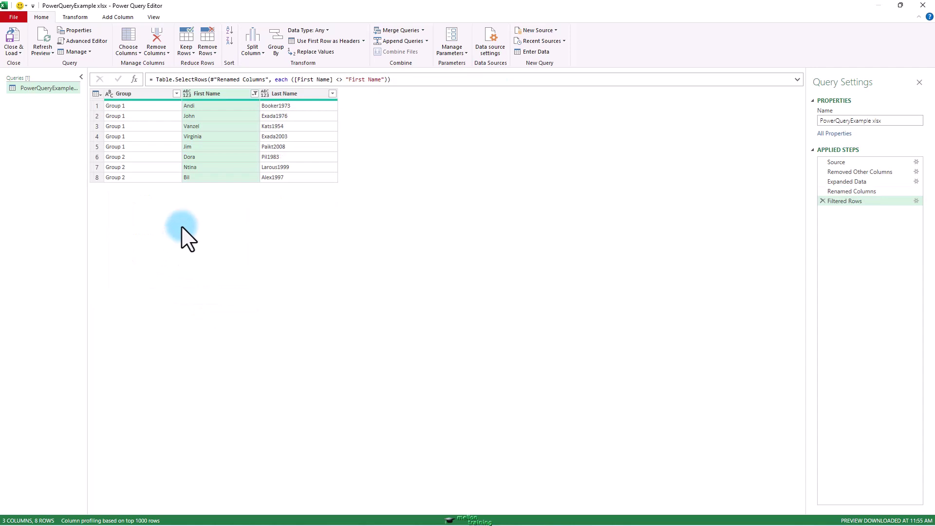
Step: Split the Last Name column by non-digit to digit
{"action": "left_click", "coordinate": [291, 92]}
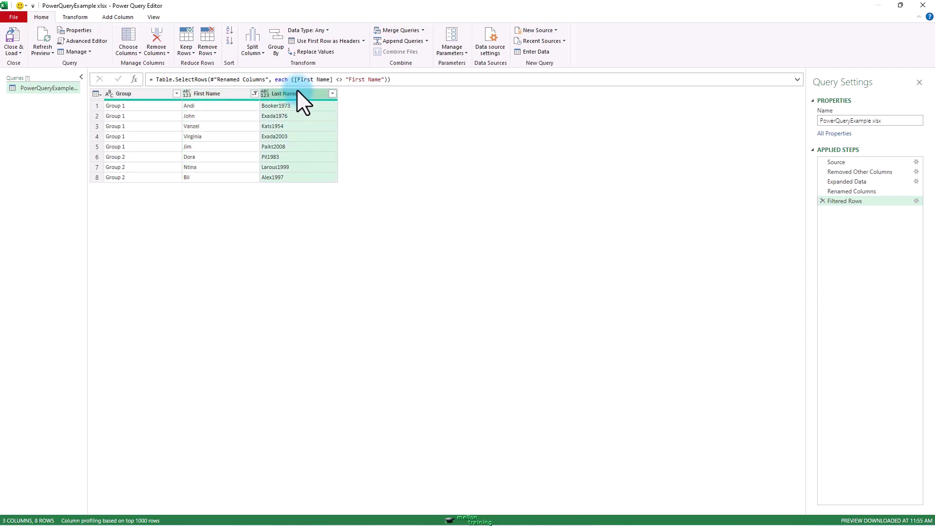
{"action": "left_click", "coordinate": [263, 54]}
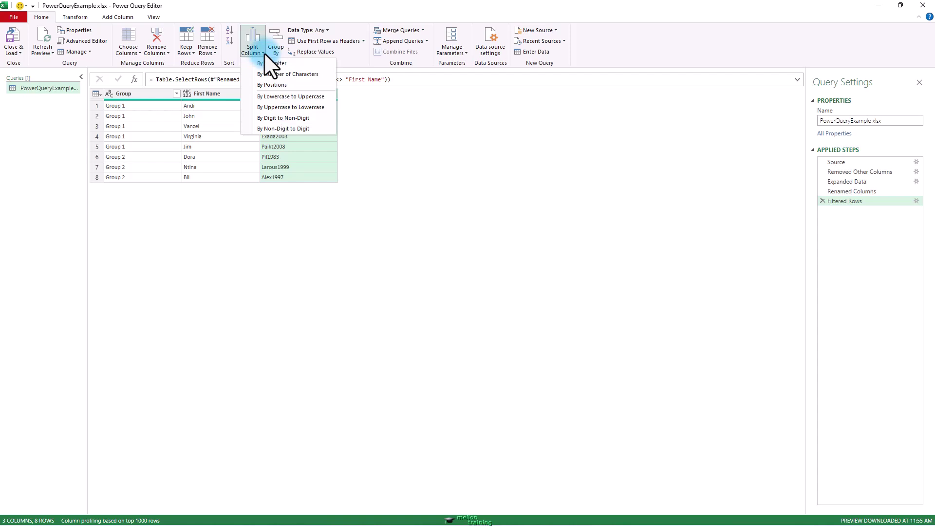
{"action": "left_click", "coordinate": [317, 128]}
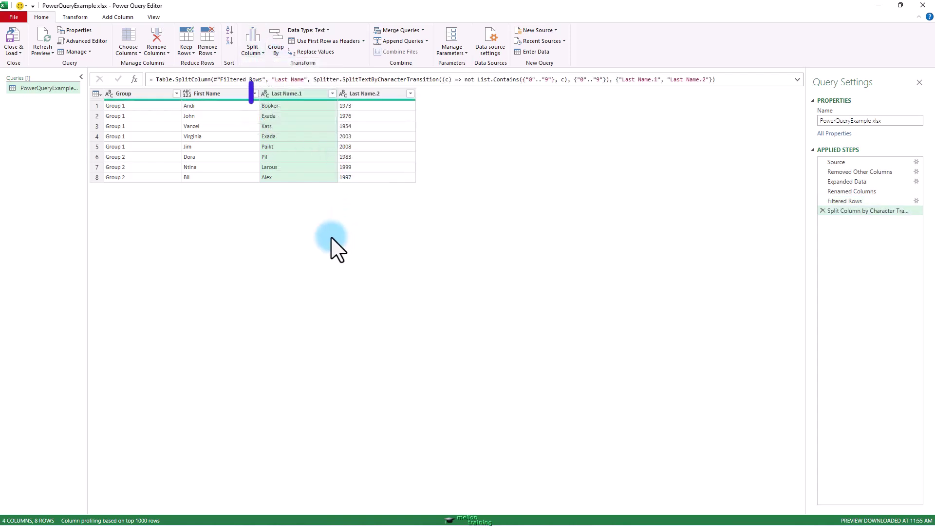
Step: Rename the split parts to ID and Last Name, then Close & Load to Excel
{"action": "double_click", "coordinate": [370, 94]}
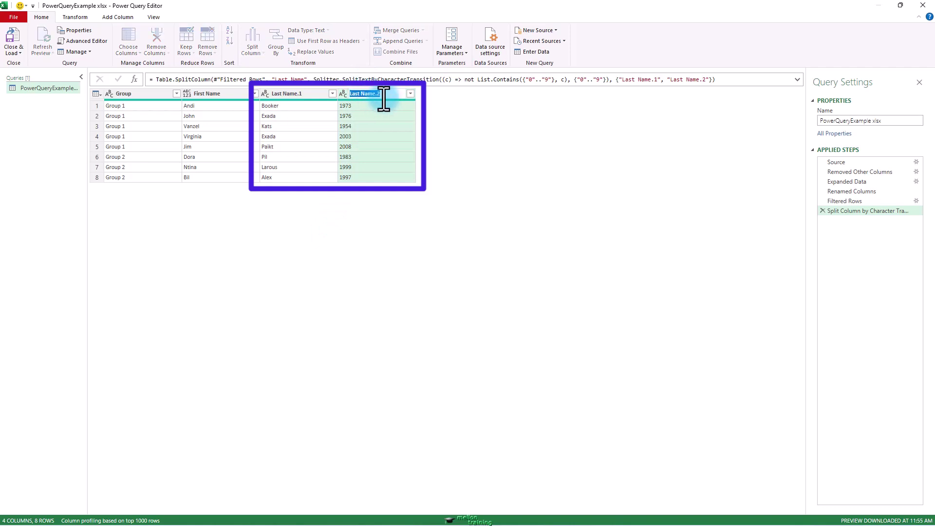
{"action": "type", "text": "ID"}
{"action": "key", "text": "Return"}
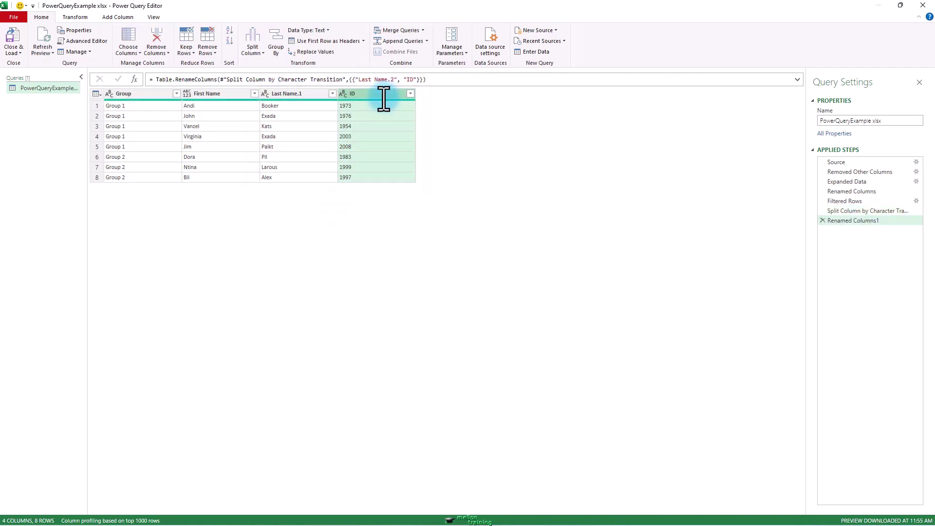
{"action": "double_click", "coordinate": [309, 94]}
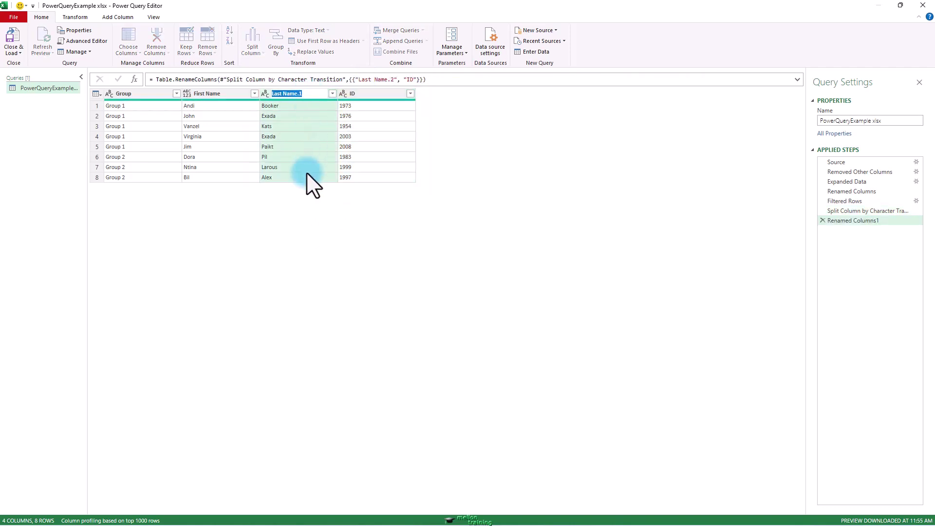
{"action": "type", "text": "Last Name"}
{"action": "key", "text": "Return"}
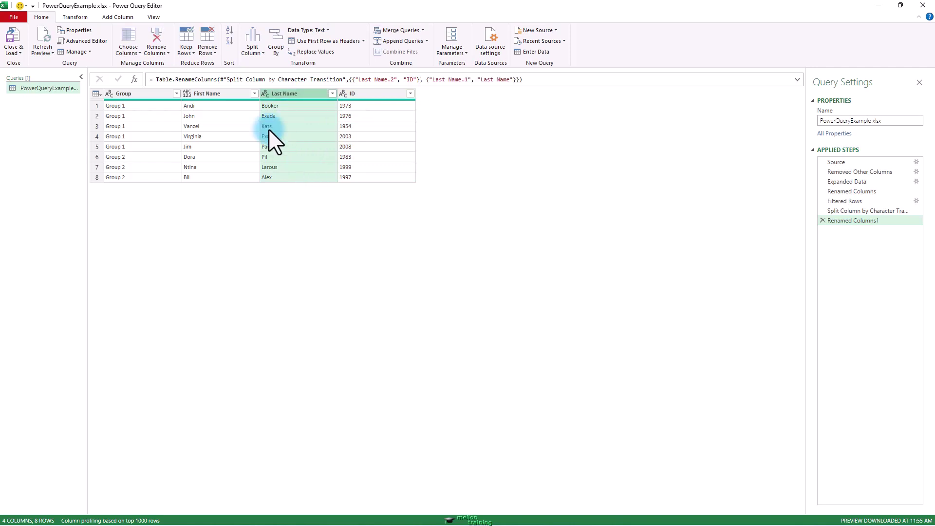
{"action": "left_click", "coordinate": [15, 44]}
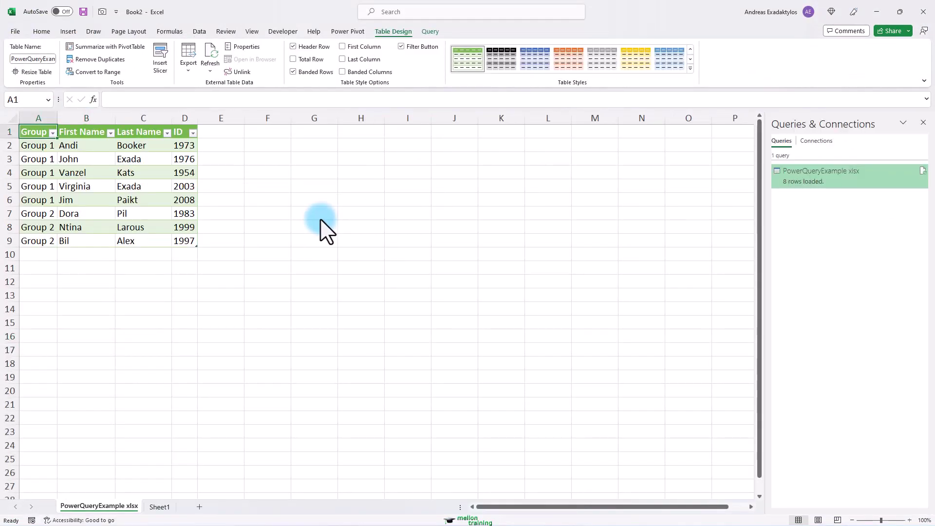
Step: Send Sheet1's ID, Exam1 and Exam2 table into Power Query via From Table/Range
{"action": "left_click", "coordinate": [160, 507]}
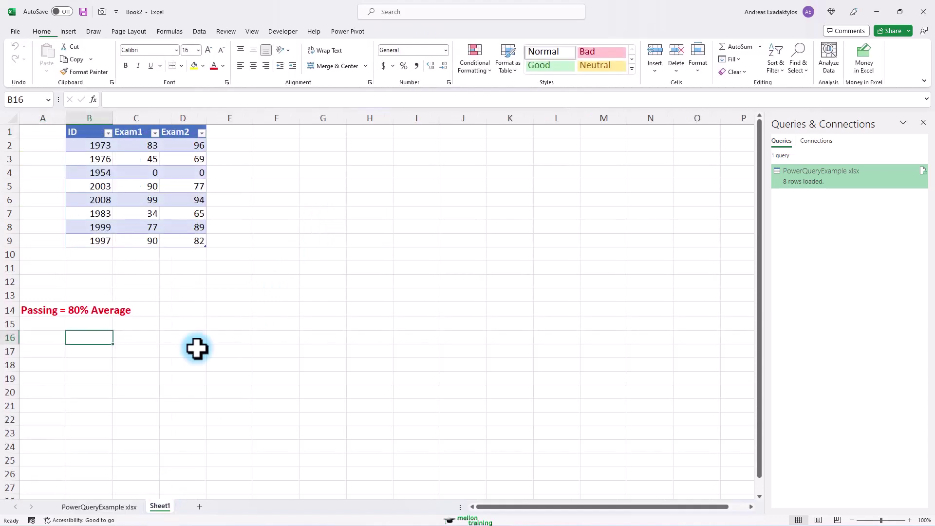
{"action": "left_click", "coordinate": [150, 160]}
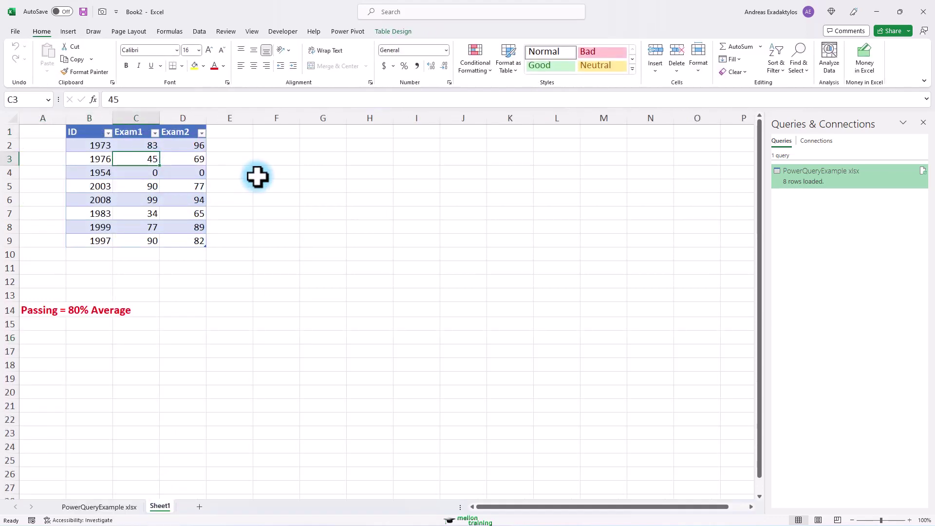
{"action": "left_click", "coordinate": [200, 32]}
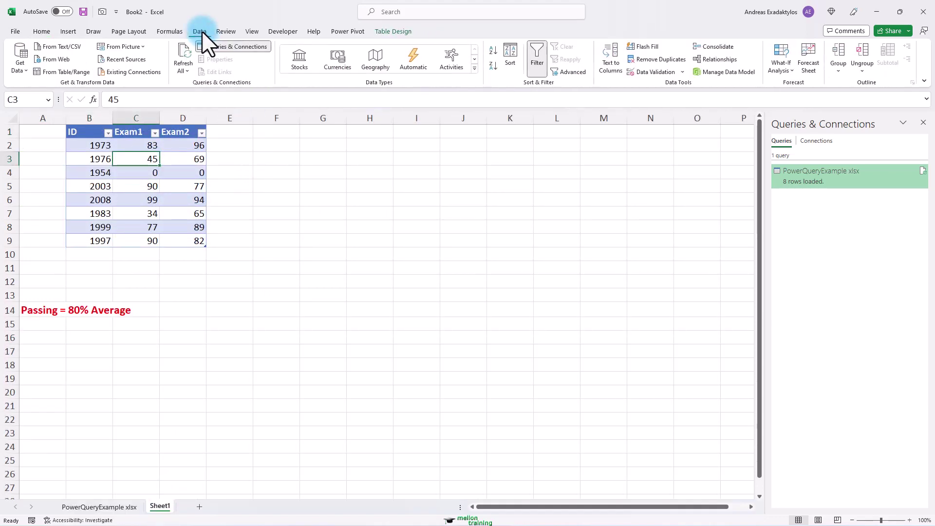
{"action": "left_click", "coordinate": [54, 73]}
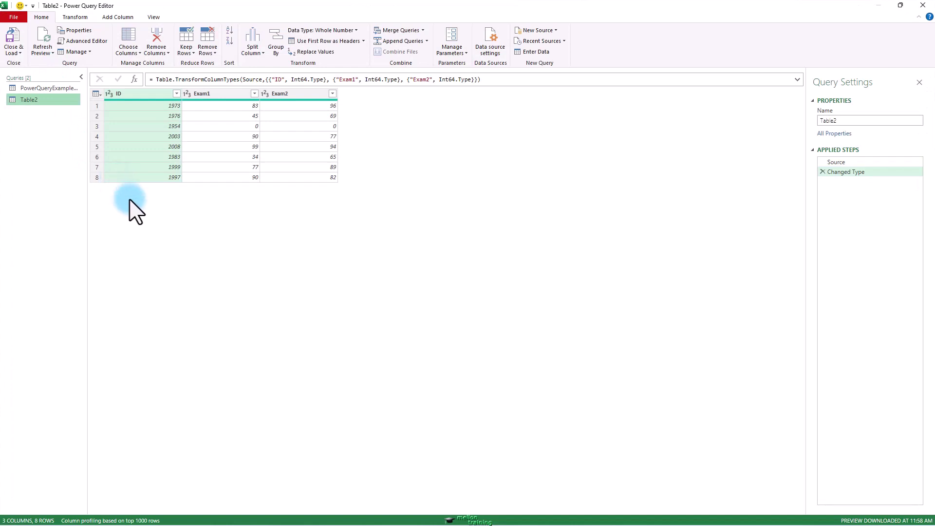
Step: Add a Custom Column with the formula ([Exam1]+[Exam2])/2
{"action": "left_click", "coordinate": [119, 18]}
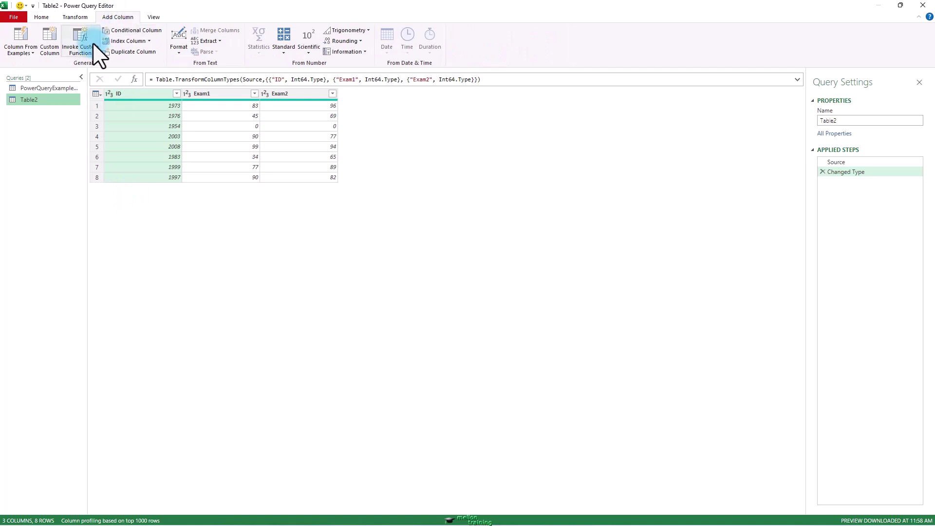
{"action": "left_click", "coordinate": [51, 53]}
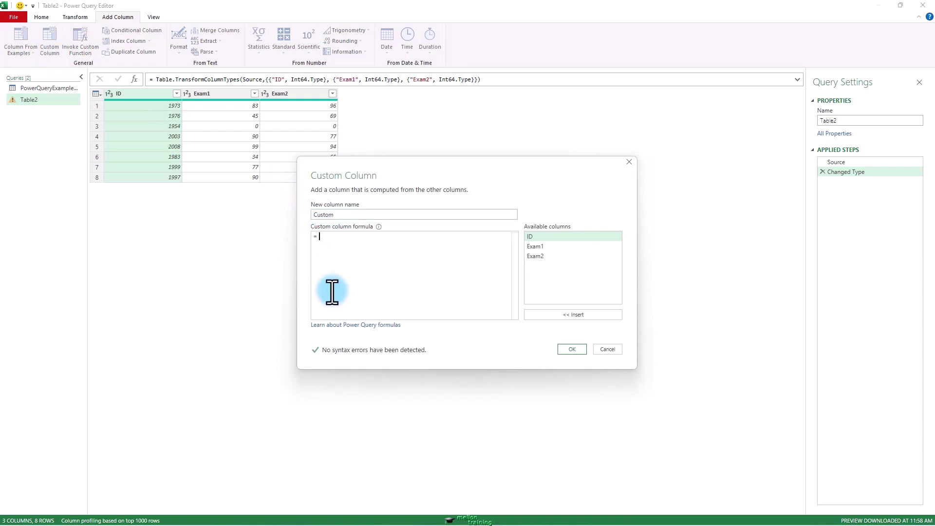
{"action": "type", "text": "("}
{"action": "left_click", "coordinate": [535, 246]}
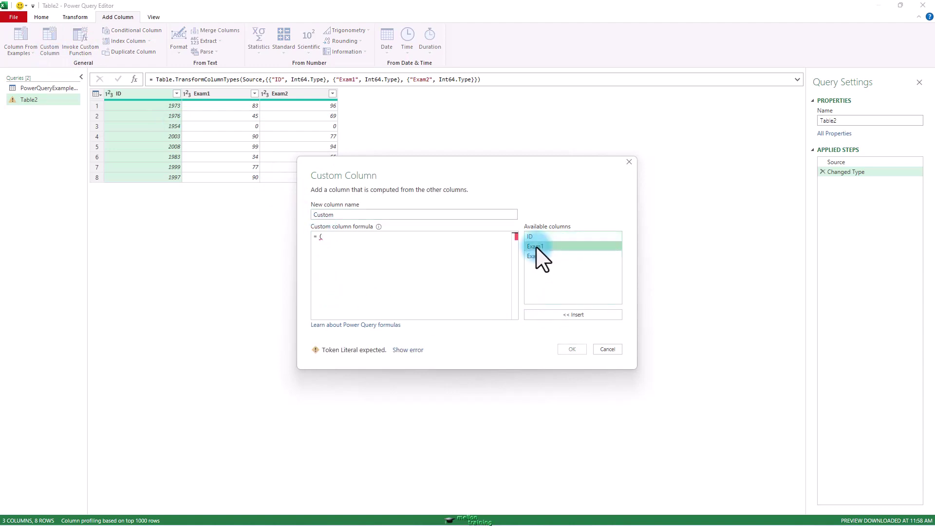
{"action": "double_click", "coordinate": [535, 247]}
{"action": "type", "text": "+"}
{"action": "double_click", "coordinate": [536, 256]}
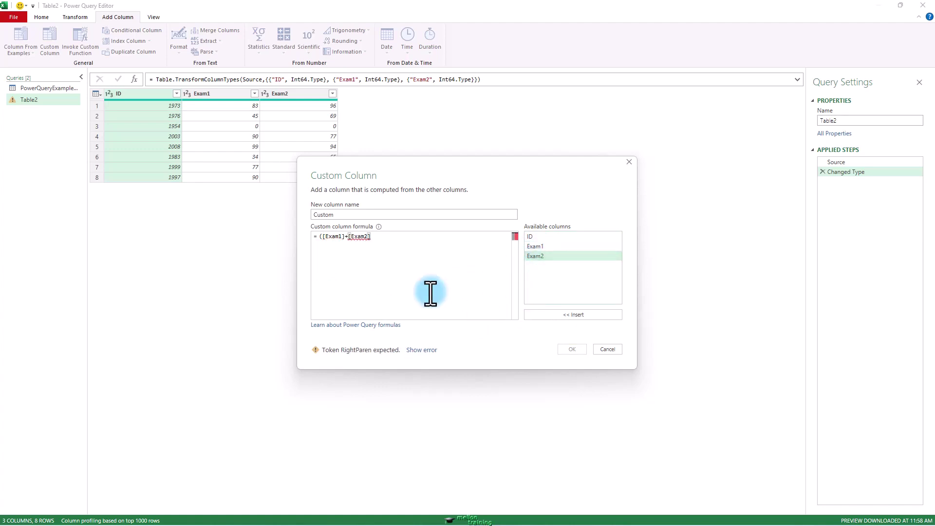
{"action": "type", "text": ")"}
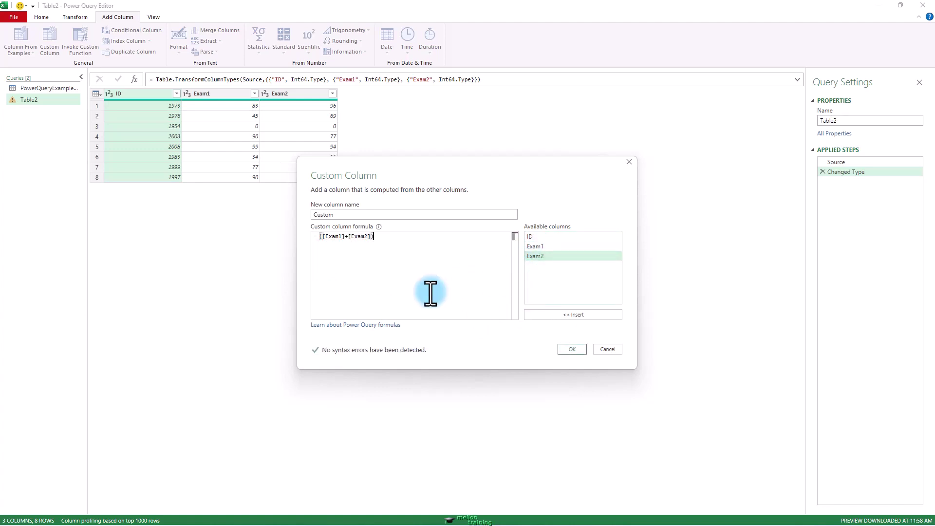
{"action": "type", "text": "/2"}
Step: Create the average column and start a conditional column named Pass/Fail
{"action": "left_click", "coordinate": [568, 350]}
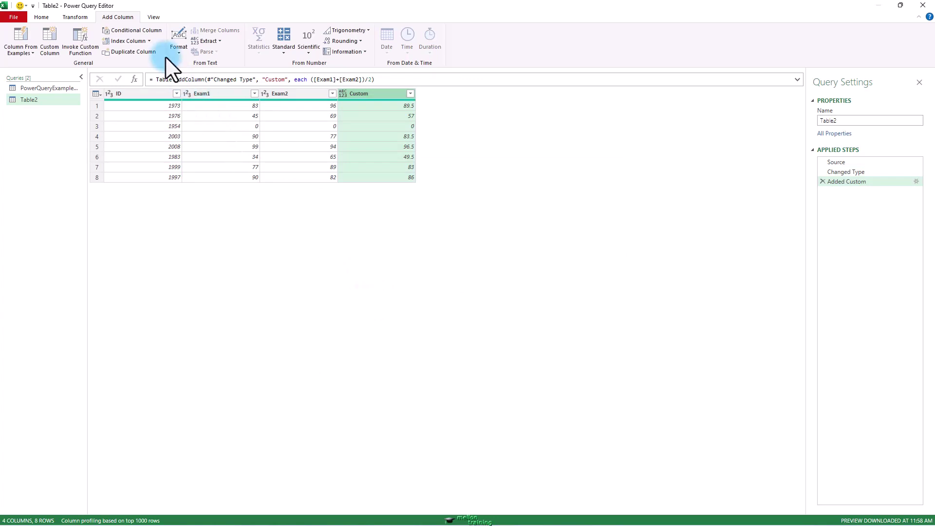
{"action": "left_click", "coordinate": [143, 30]}
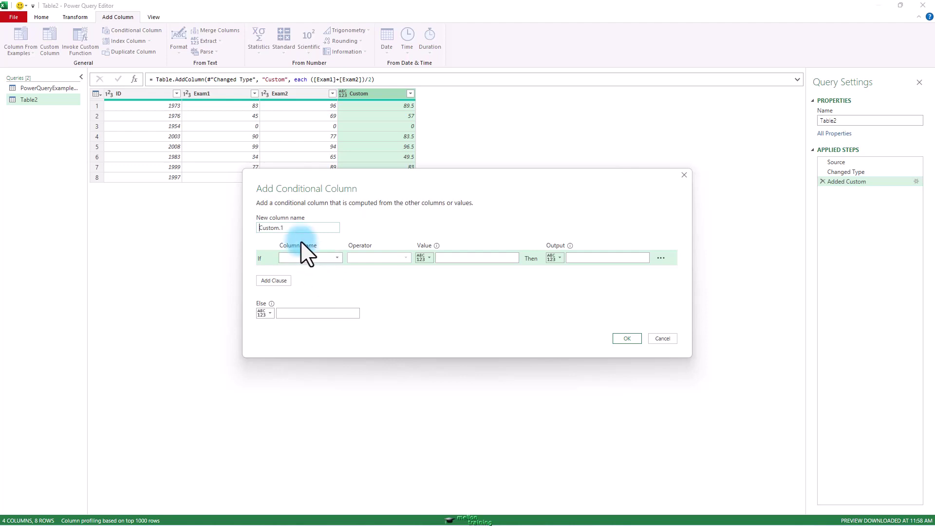
{"action": "left_click_drag", "start_coordinate": [259, 229], "coordinate": [386, 223]}
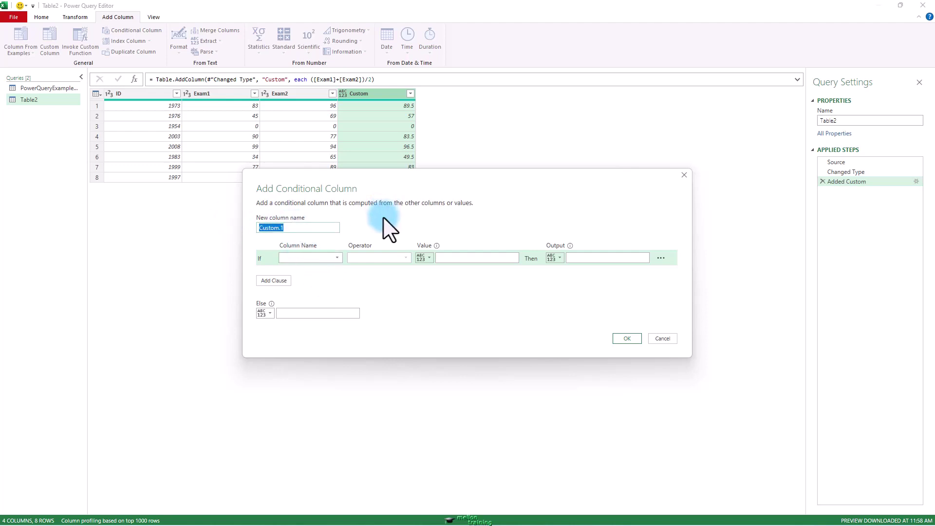
{"action": "type", "text": "Pass/Fail"}
Step: Set the condition Custom greater than or equal to 80 outputting Pass, and add it
{"action": "left_click", "coordinate": [327, 258]}
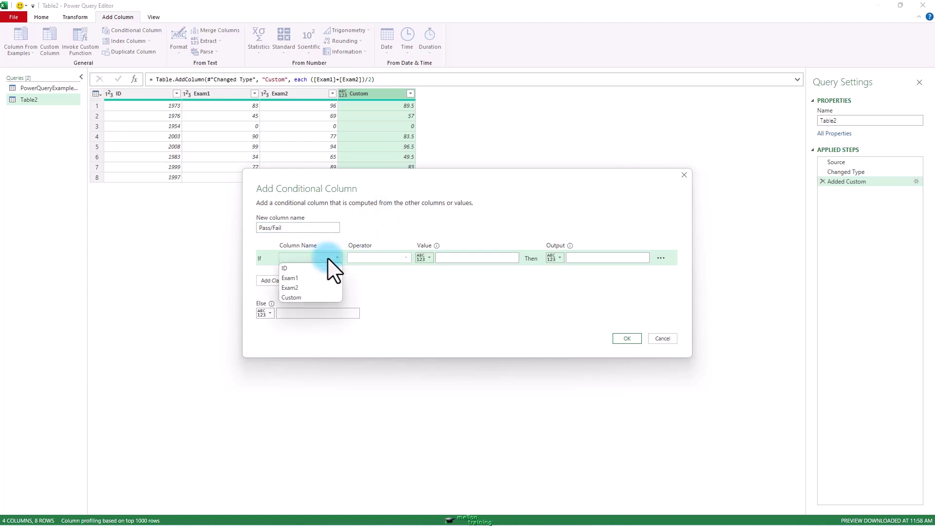
{"action": "left_click", "coordinate": [311, 297]}
{"action": "left_click", "coordinate": [404, 258]}
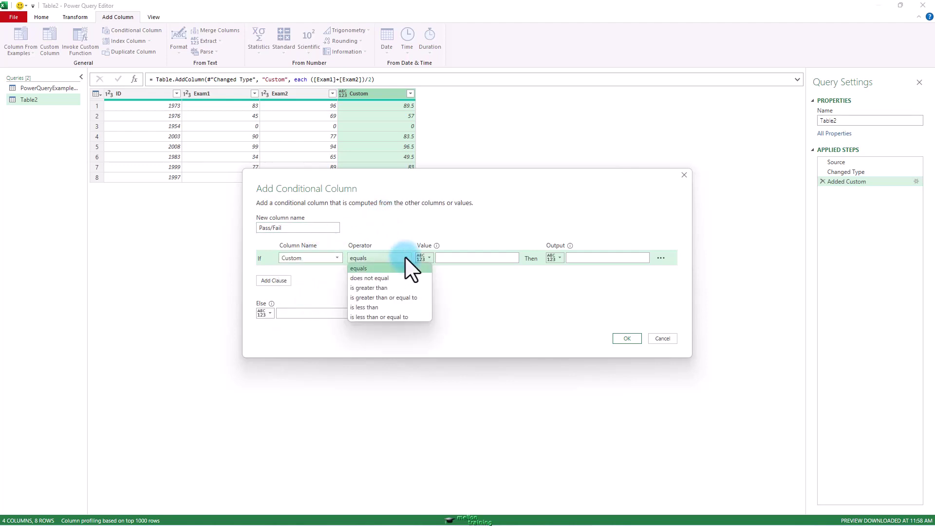
{"action": "left_click", "coordinate": [402, 296]}
{"action": "left_click", "coordinate": [457, 258]}
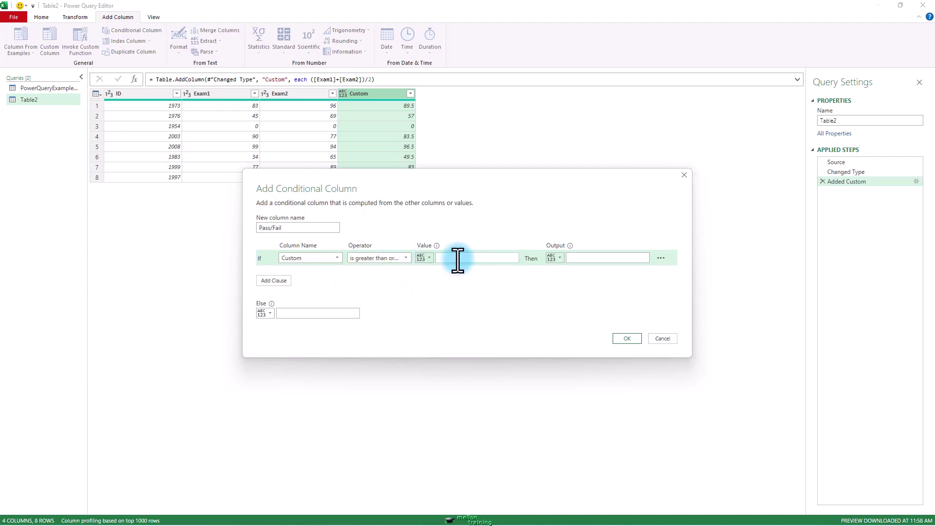
{"action": "type", "text": "80"}
{"action": "left_click", "coordinate": [586, 261]}
{"action": "type", "text": "Pass"}
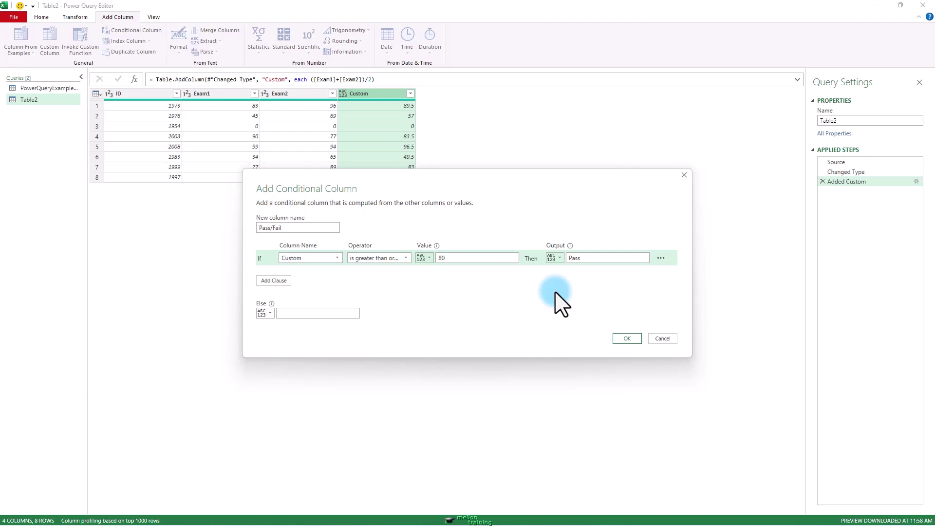
{"action": "left_click", "coordinate": [626, 338]}
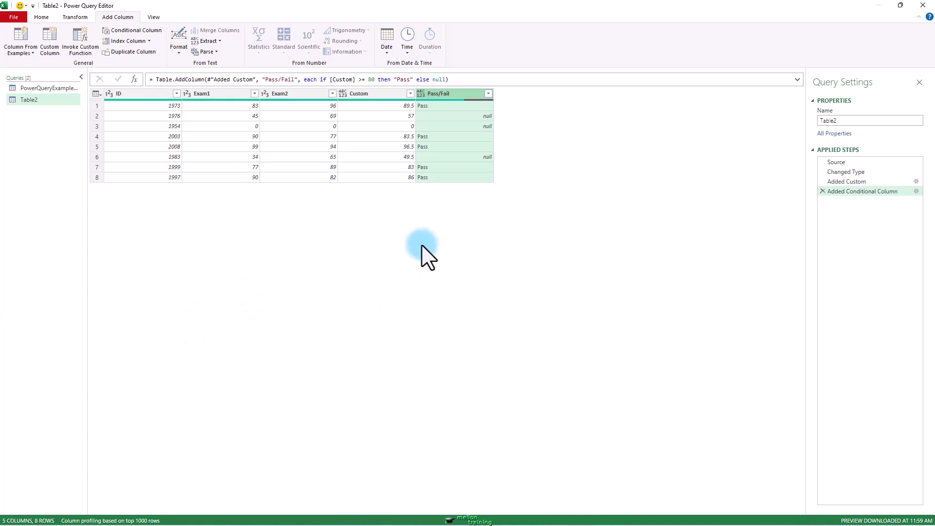
Step: Change the ID column's data type to Text, checking the student query along the way
{"action": "left_click", "coordinate": [108, 93]}
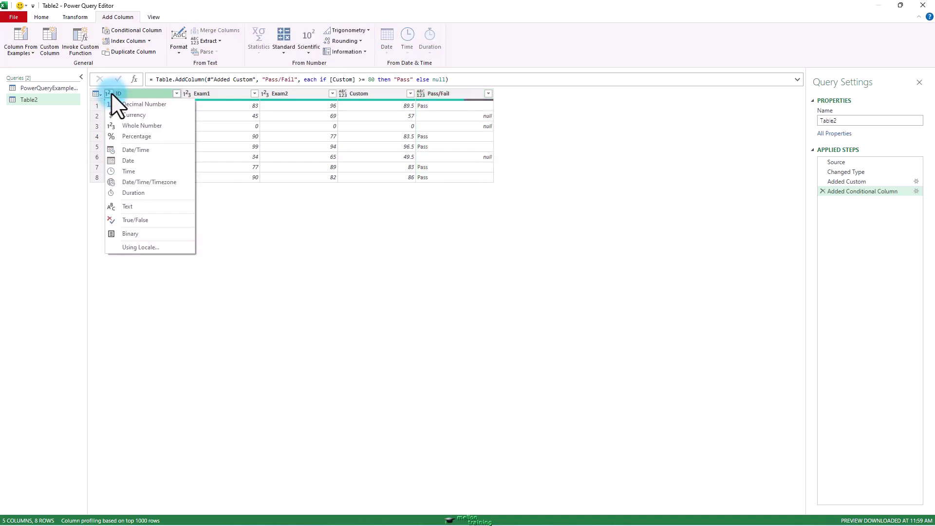
{"action": "left_click", "coordinate": [141, 206]}
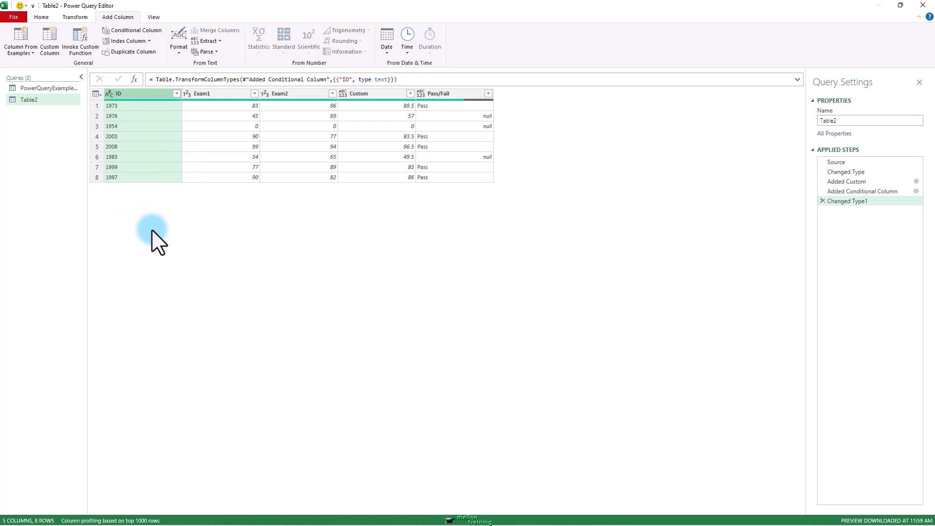
{"action": "left_click", "coordinate": [55, 87]}
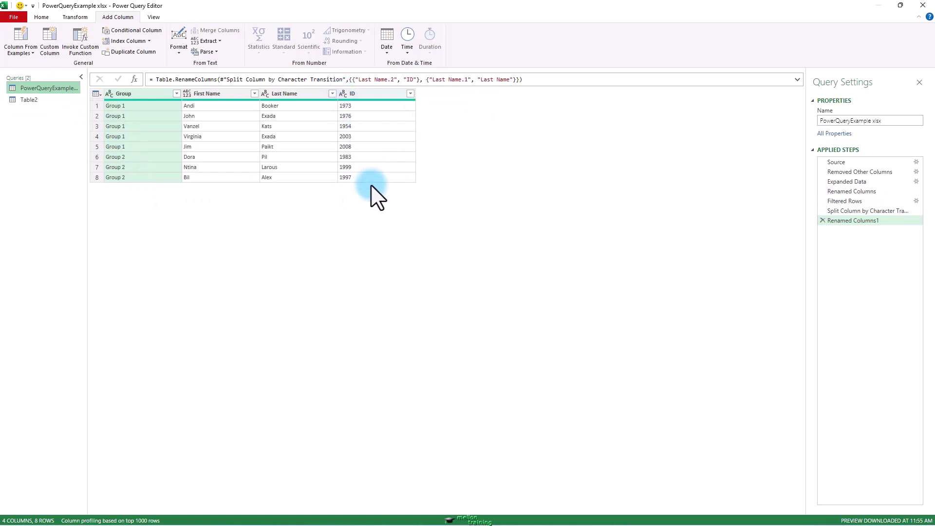
{"action": "left_click", "coordinate": [32, 101]}
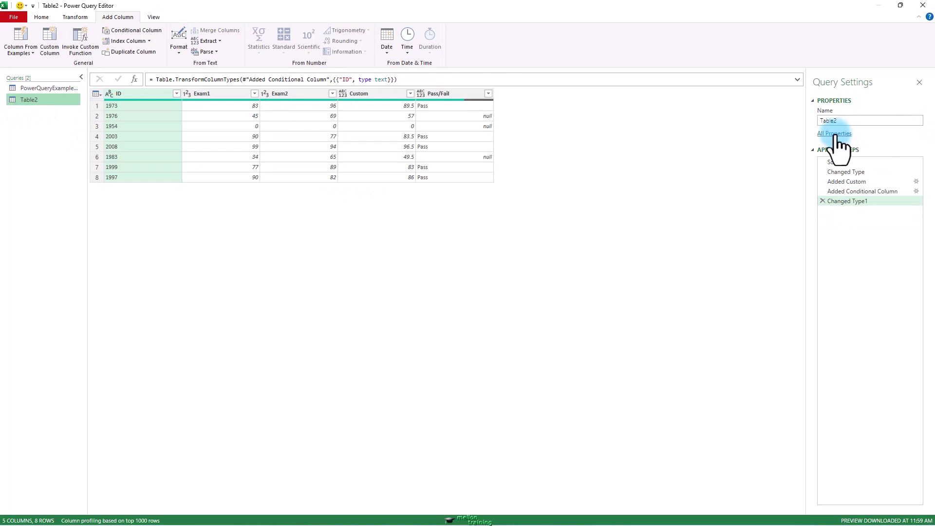
Step: Rename the Table2 query to Results
{"action": "double_click", "coordinate": [823, 120]}
{"action": "type", "text": "Results"}
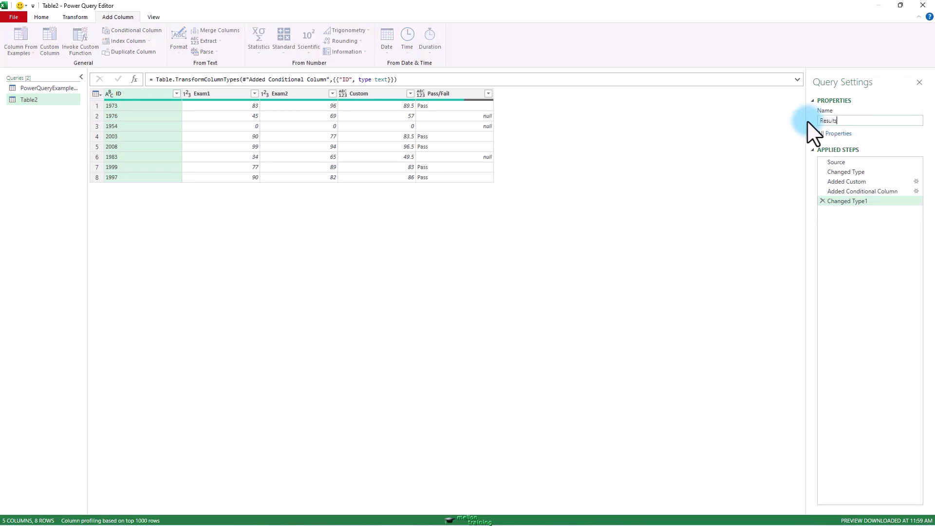
{"action": "key", "text": "Return"}
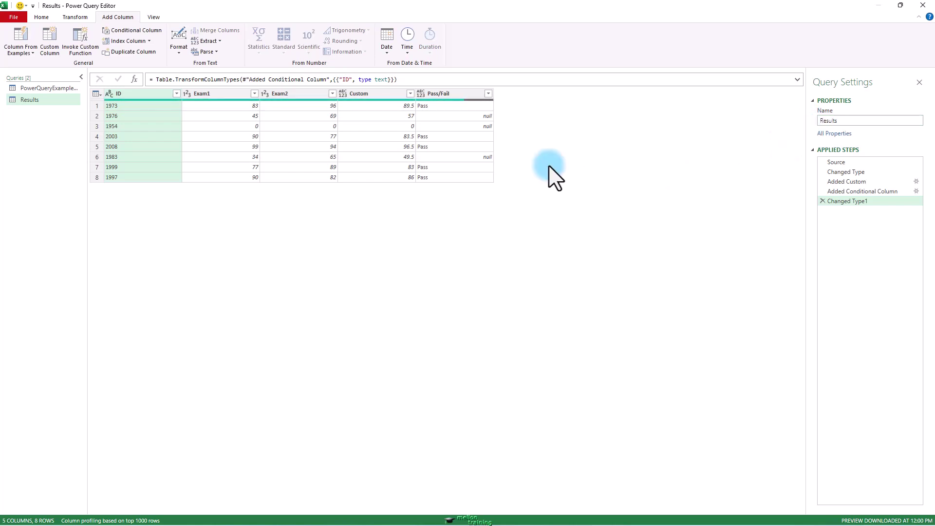
Step: Merge the PowerQueryExample xlsx student table with Results into a new query, matching on ID
{"action": "left_click", "coordinate": [41, 17]}
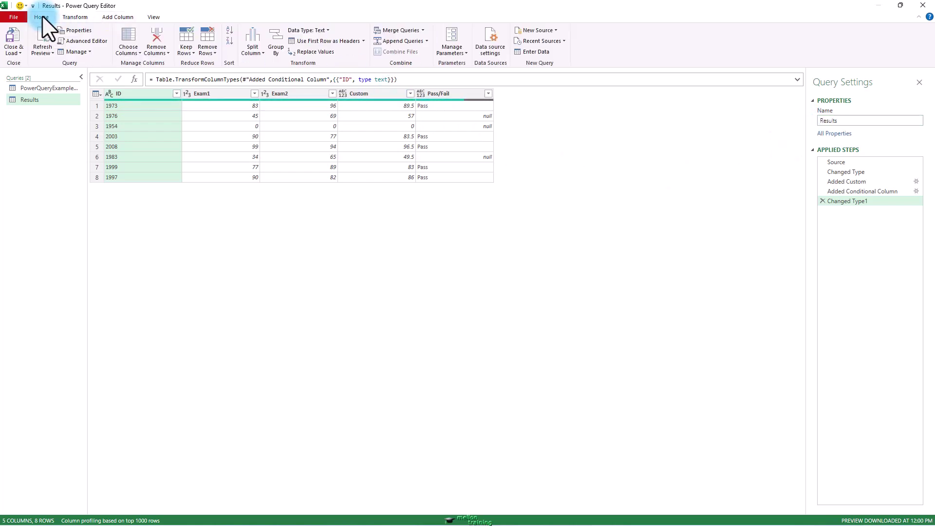
{"action": "left_click", "coordinate": [423, 30]}
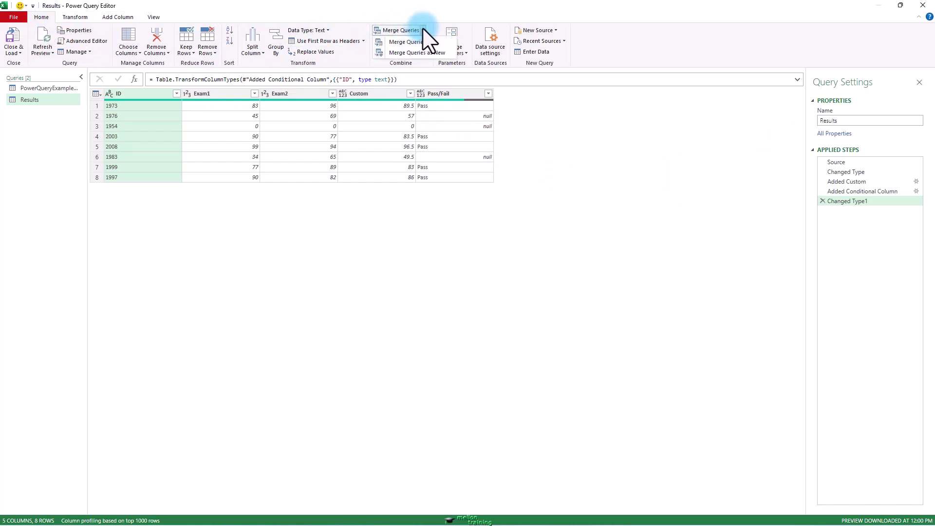
{"action": "left_click", "coordinate": [444, 53]}
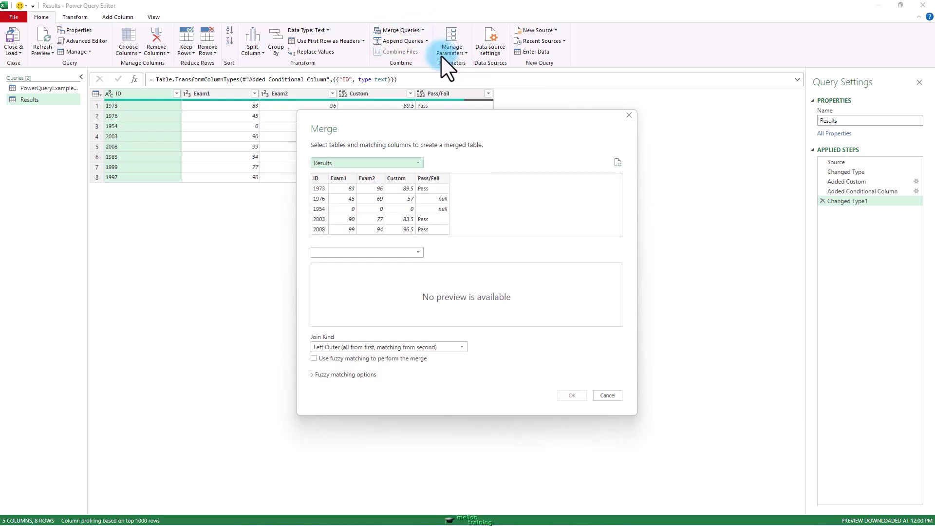
{"action": "left_click", "coordinate": [388, 164]}
{"action": "left_click", "coordinate": [370, 174]}
{"action": "left_click", "coordinate": [382, 252]}
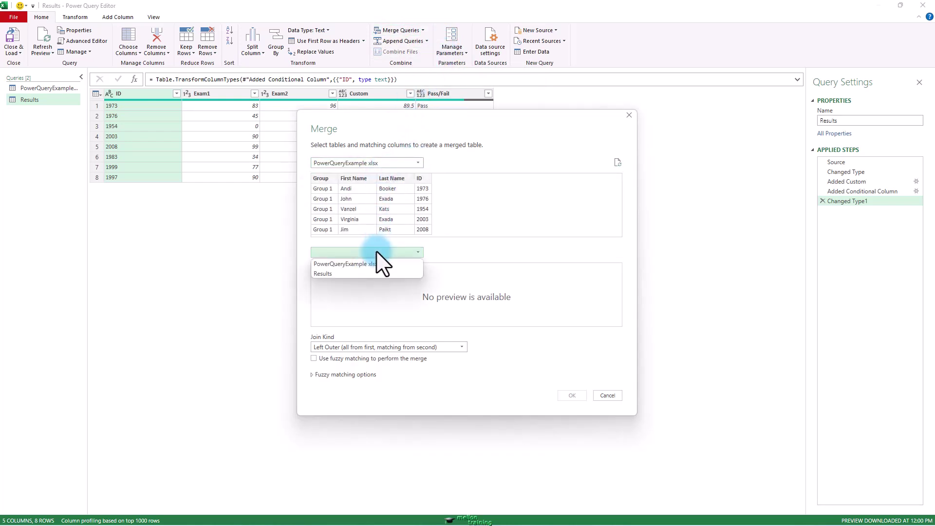
{"action": "left_click", "coordinate": [333, 271]}
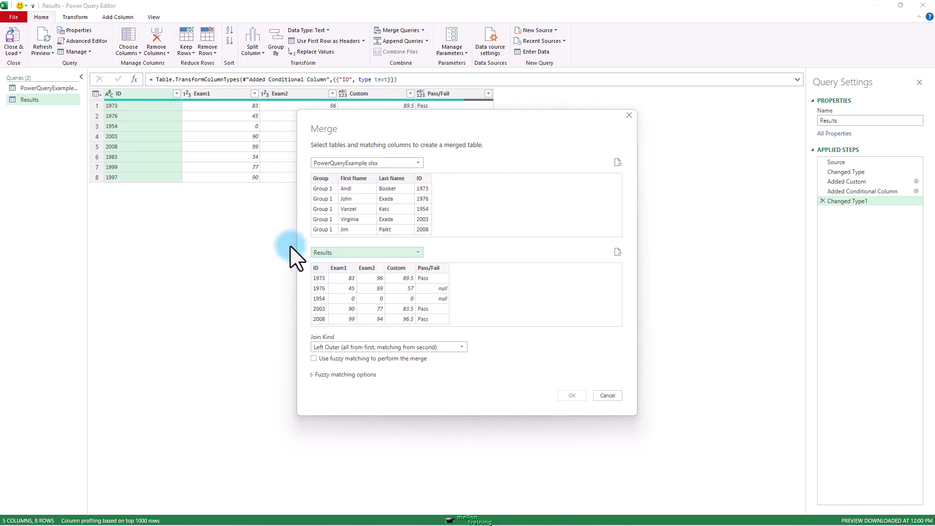
{"action": "left_click", "coordinate": [422, 178]}
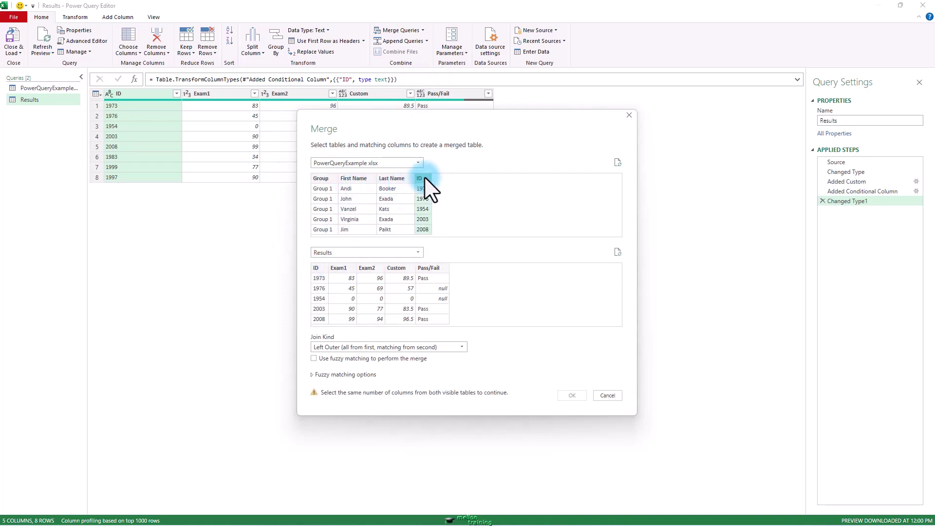
{"action": "left_click", "coordinate": [315, 269]}
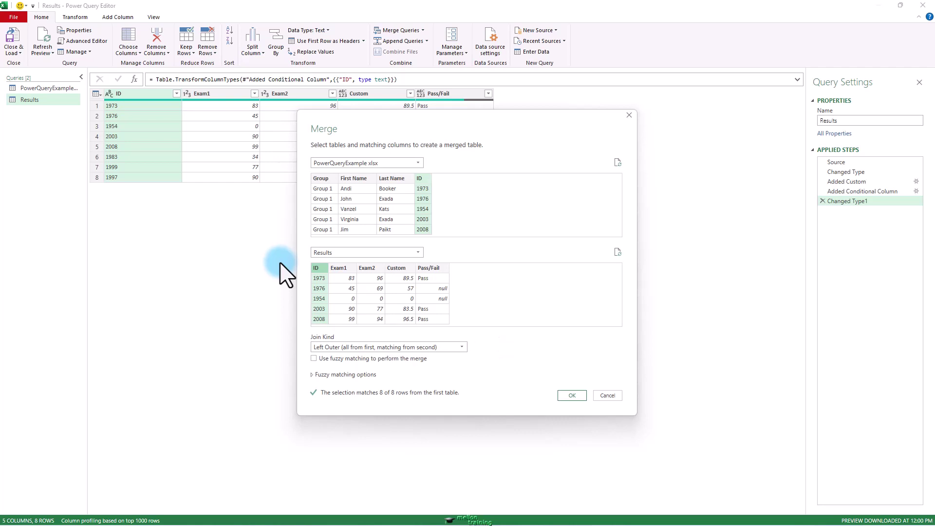
{"action": "left_click", "coordinate": [572, 395]}
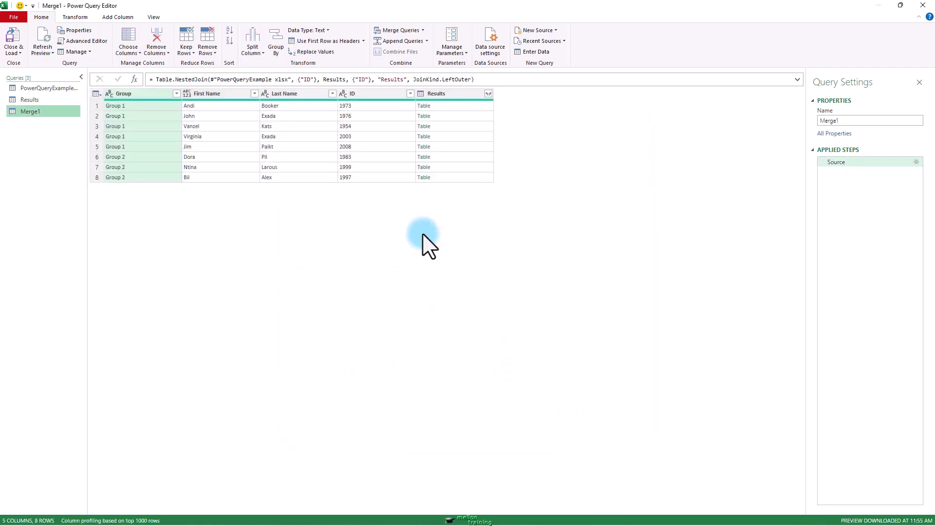
Step: Expand the Results column to include only Pass/Fail, excluding ID, Exam1, Exam2 and Custom
{"action": "left_click", "coordinate": [489, 93]}
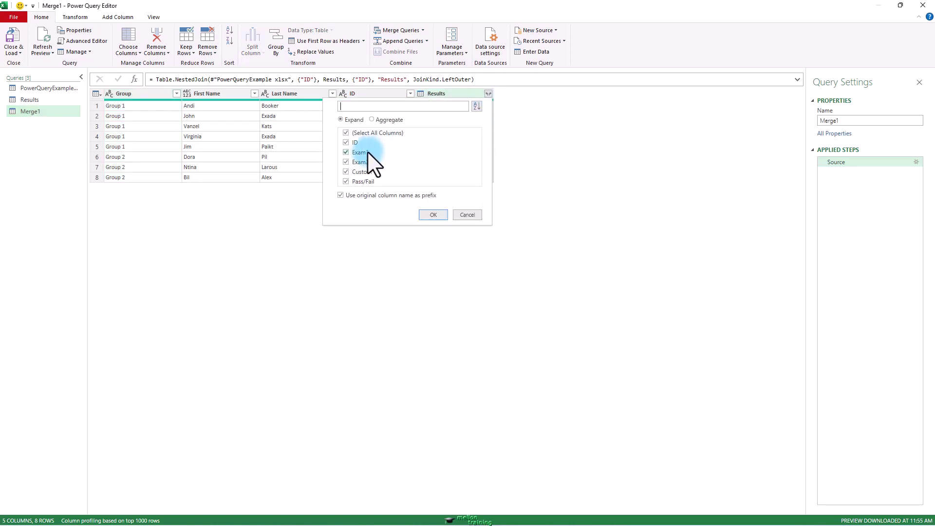
{"action": "left_click", "coordinate": [346, 143]}
{"action": "left_click", "coordinate": [346, 152]}
{"action": "left_click", "coordinate": [346, 162]}
{"action": "left_click", "coordinate": [346, 172]}
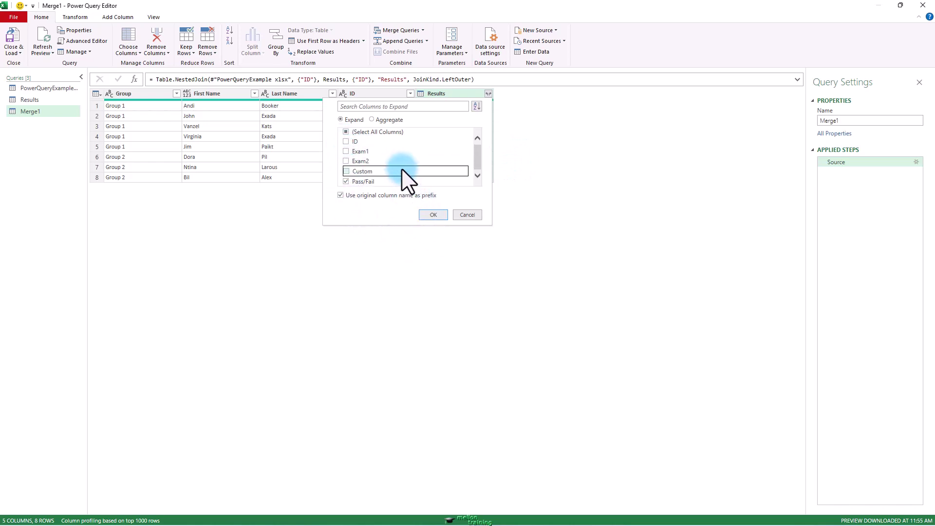
{"action": "left_click", "coordinate": [431, 214]}
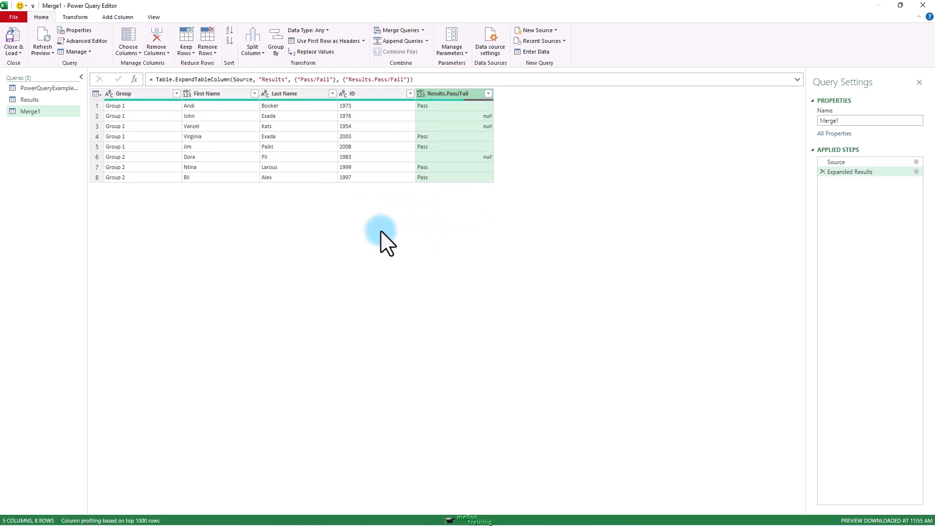
Step: Close & Load the queries so Merge1 and Results appear as tables in the workbook
{"action": "left_click", "coordinate": [10, 43]}
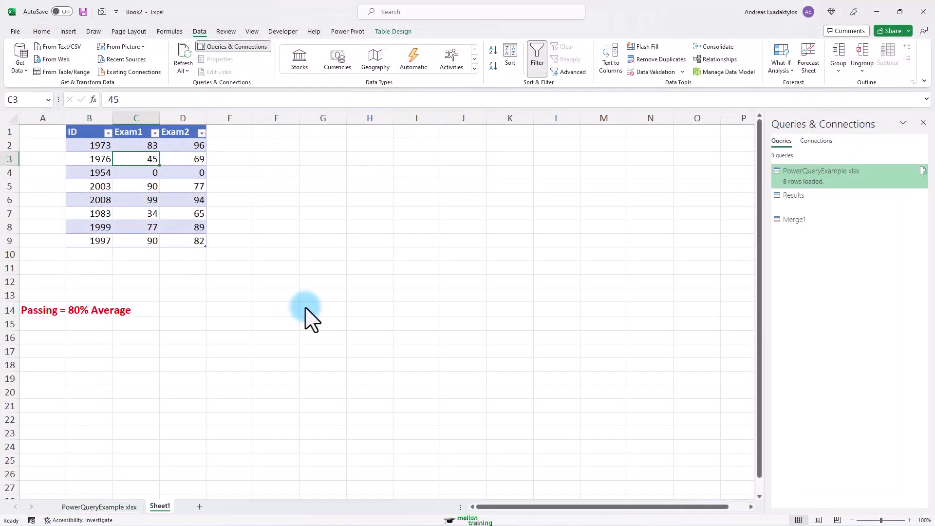